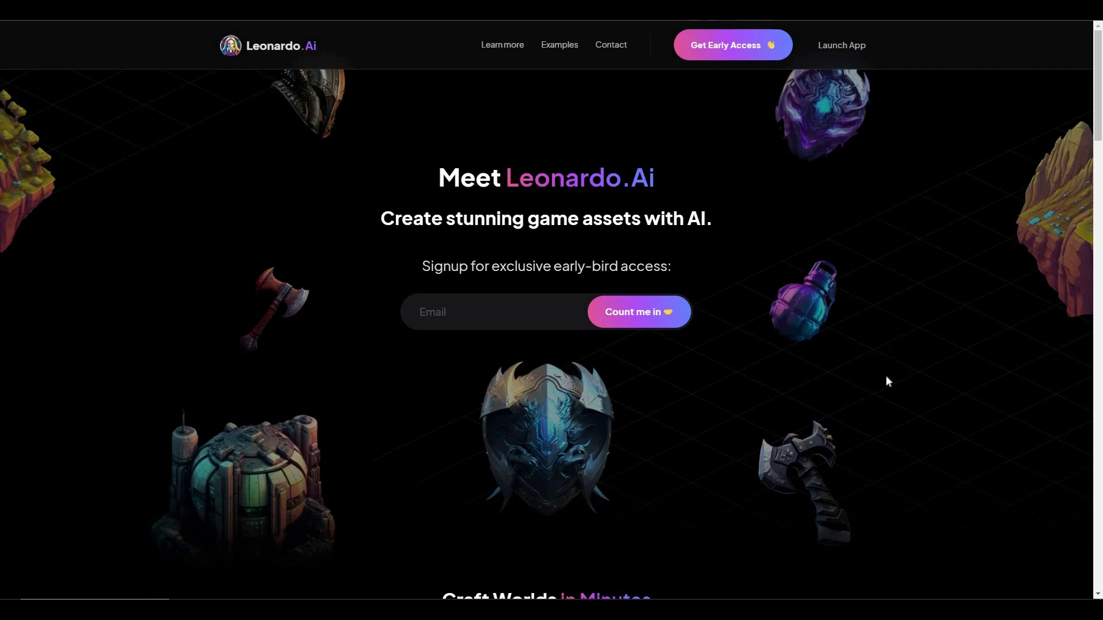
Look over the Leonardo.Ai landing page, its early-access signup and the Priority Whitelist form
scroll(756, 345, down, 5)
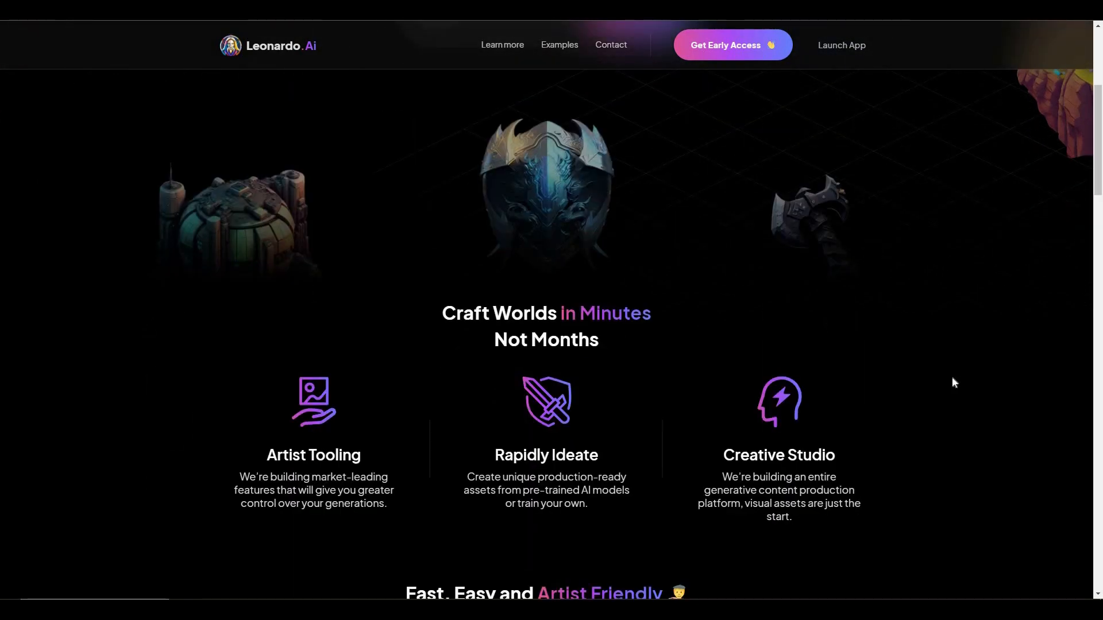
scroll(885, 374, down, 6)
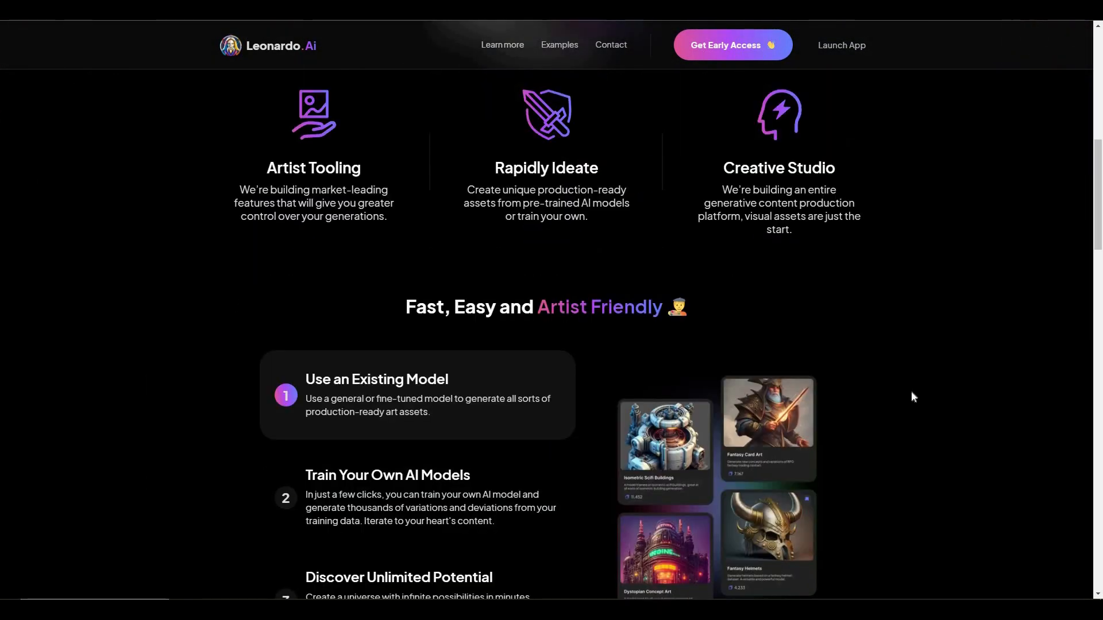
scroll(912, 393, up, 11)
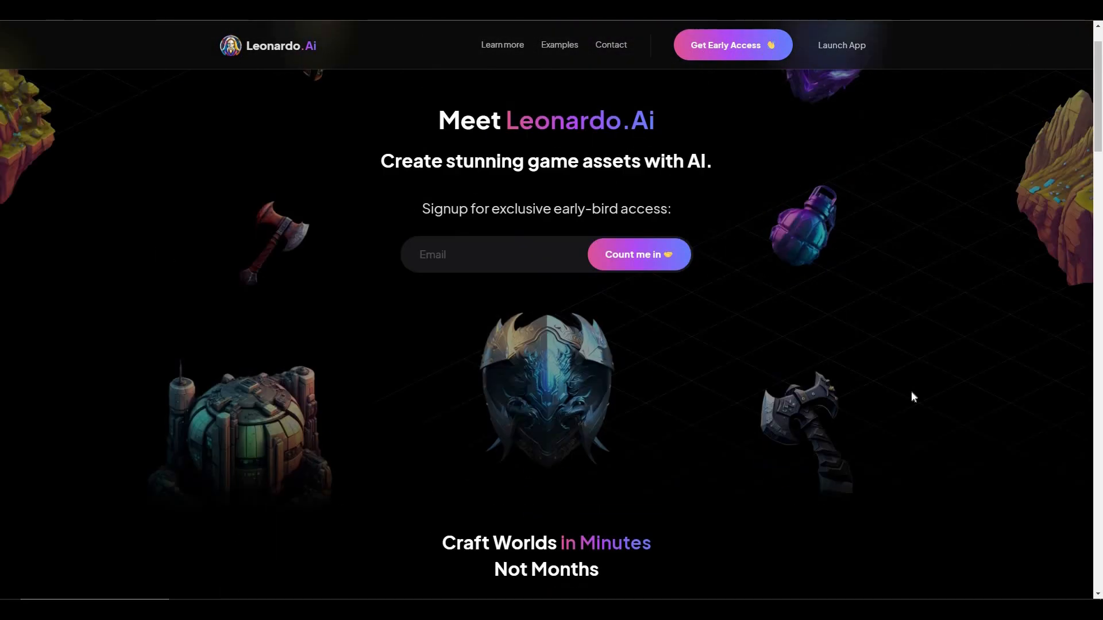
scroll(913, 396, up, 1)
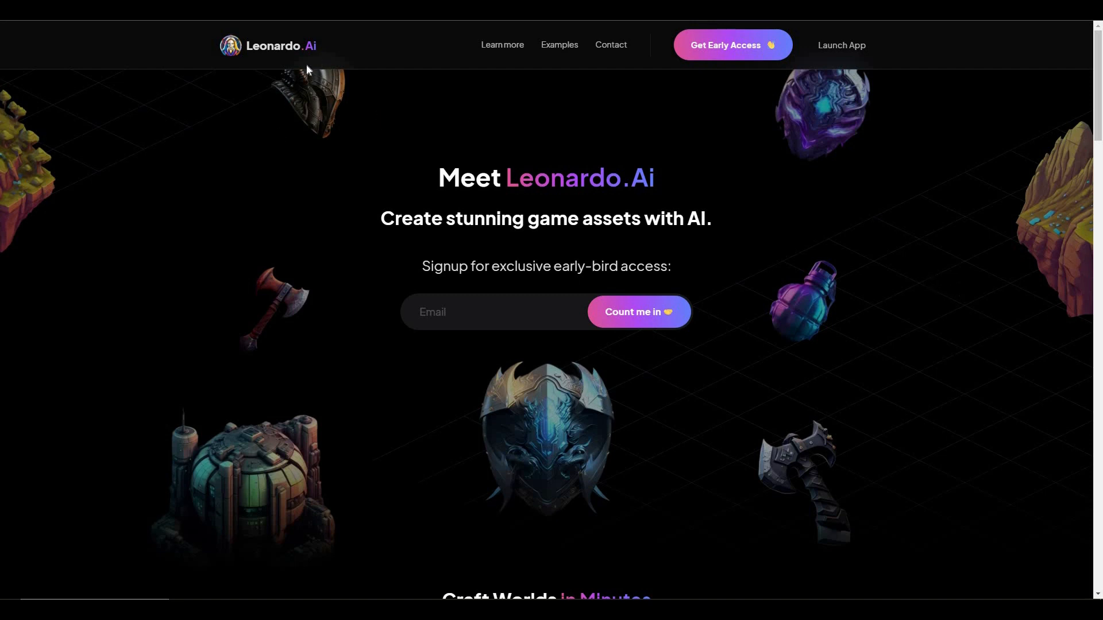
click(743, 53)
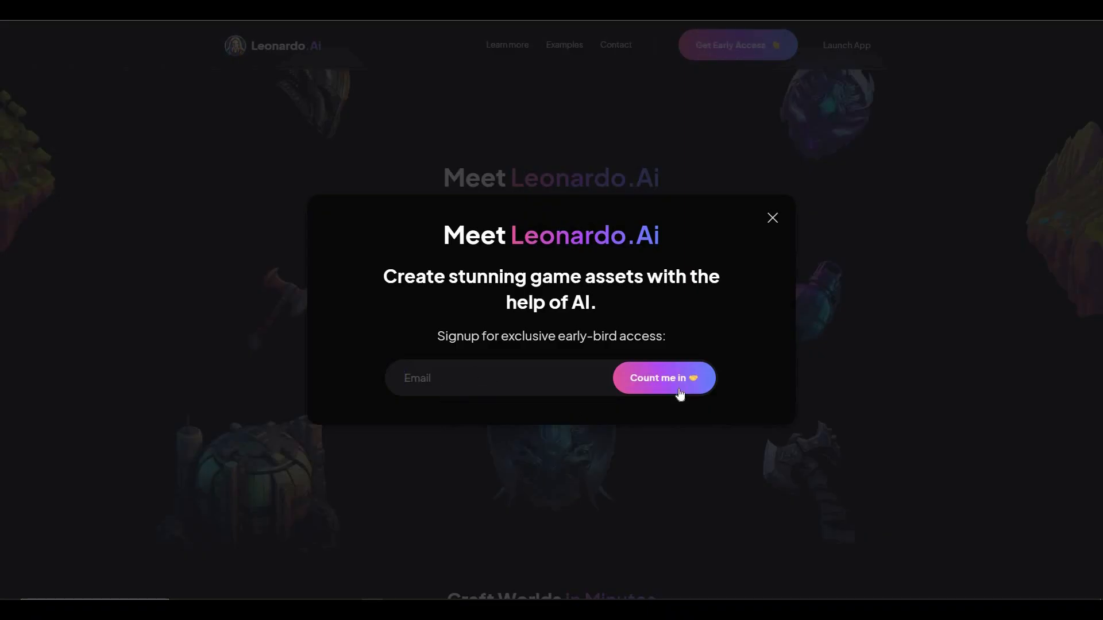
click(771, 219)
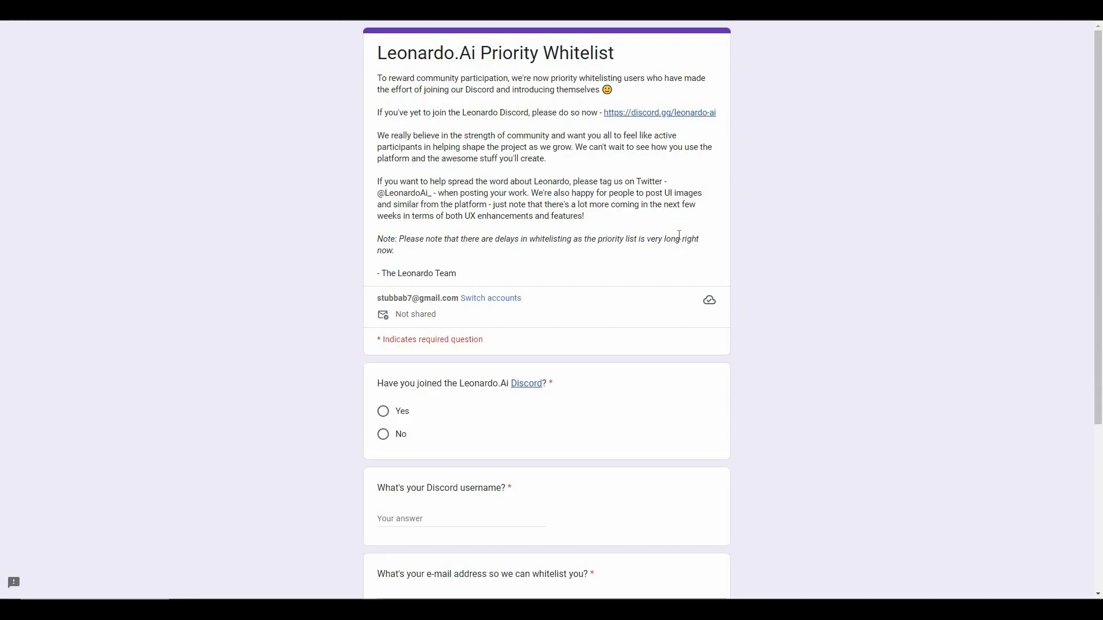
scroll(648, 227, down, 3)
scroll(581, 451, down, 2)
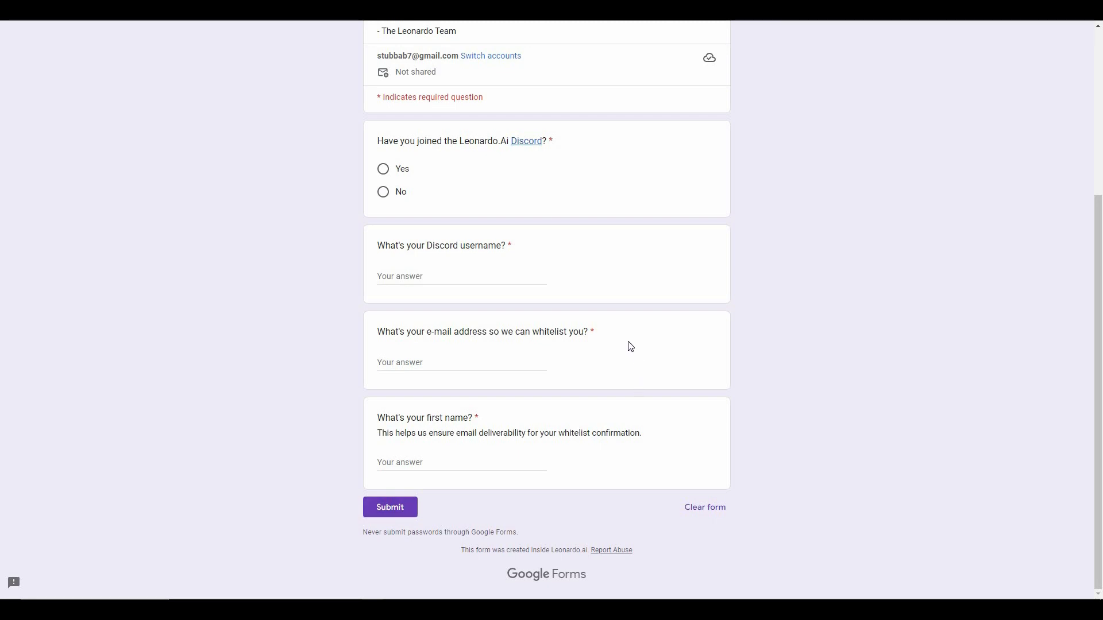
scroll(628, 344, up, 4)
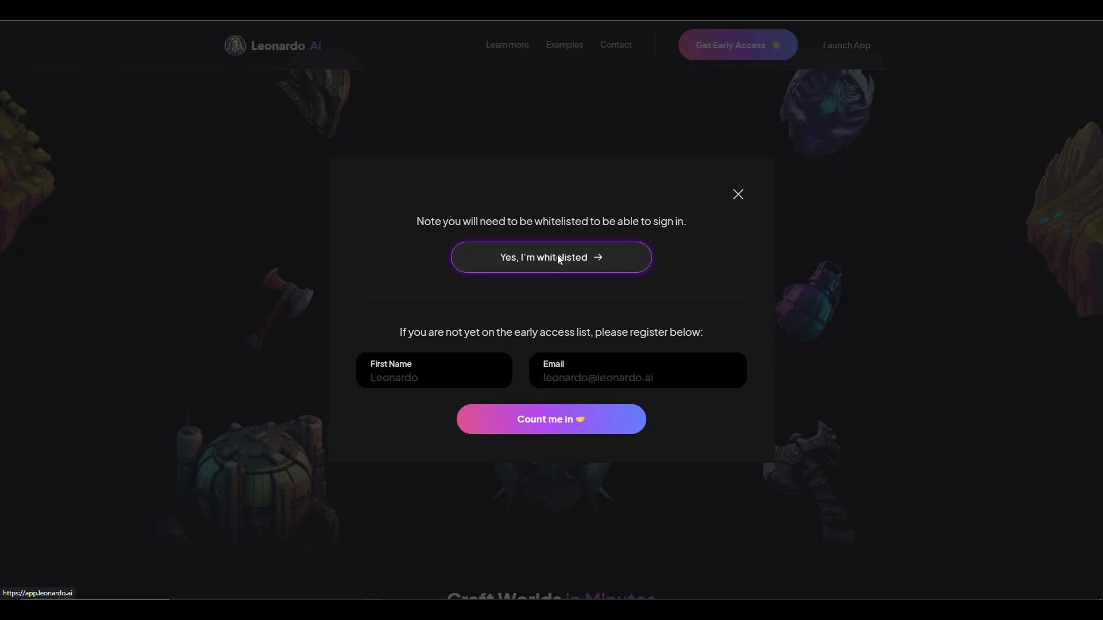
Confirm being whitelisted and log in to Leonardo.Ai
click(559, 258)
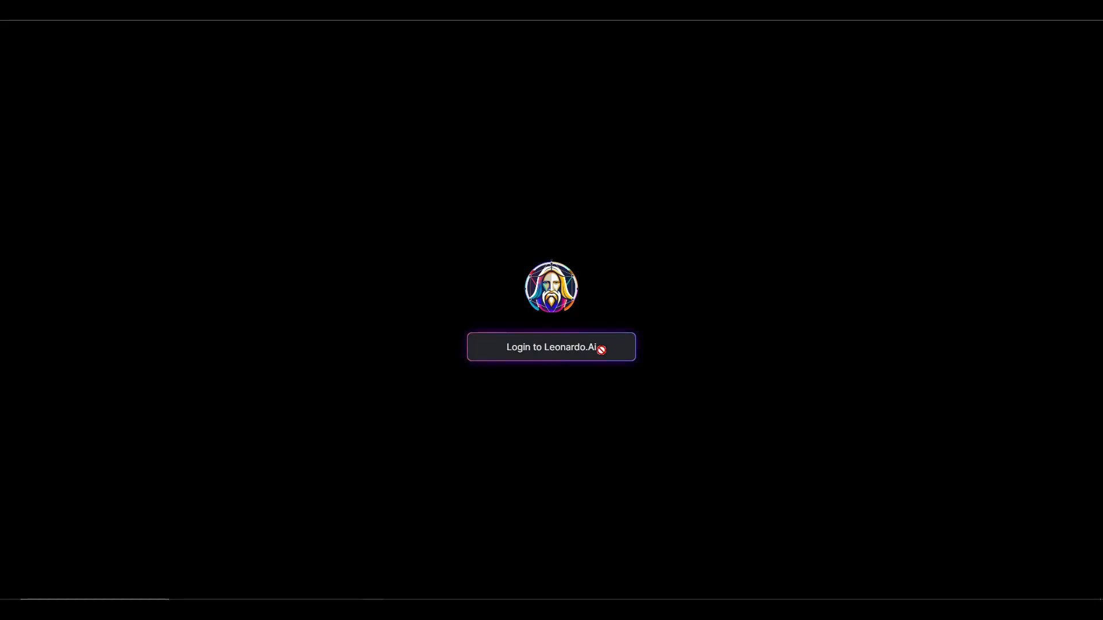
click(601, 350)
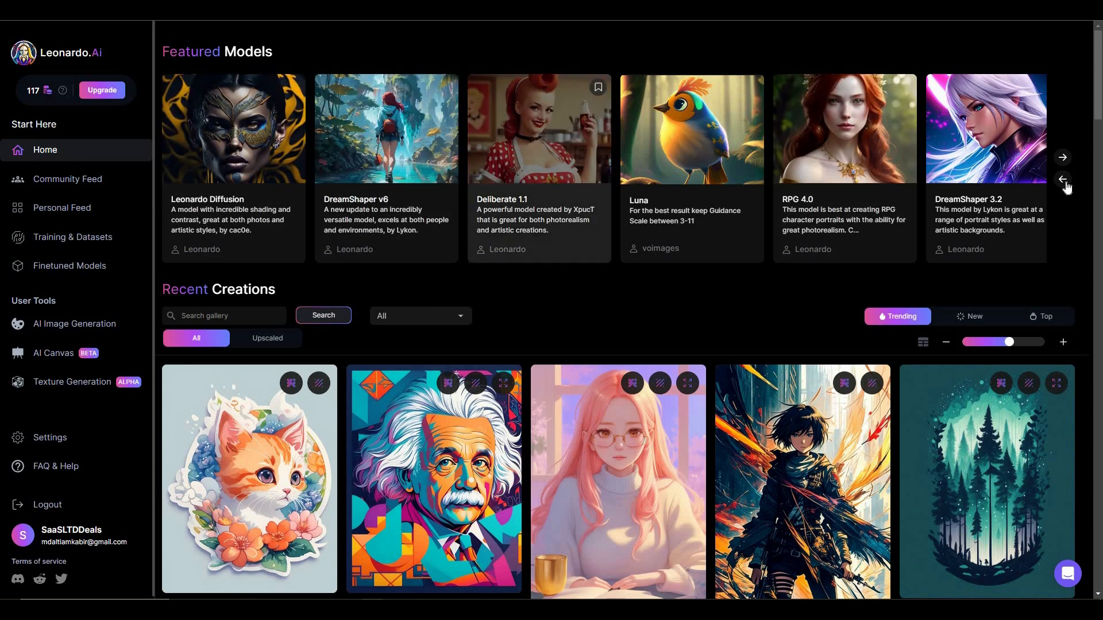
Browse the trending Recent Creations and open the cute tiny hyperrealistic anime wolf image
scroll(571, 303, down, 3)
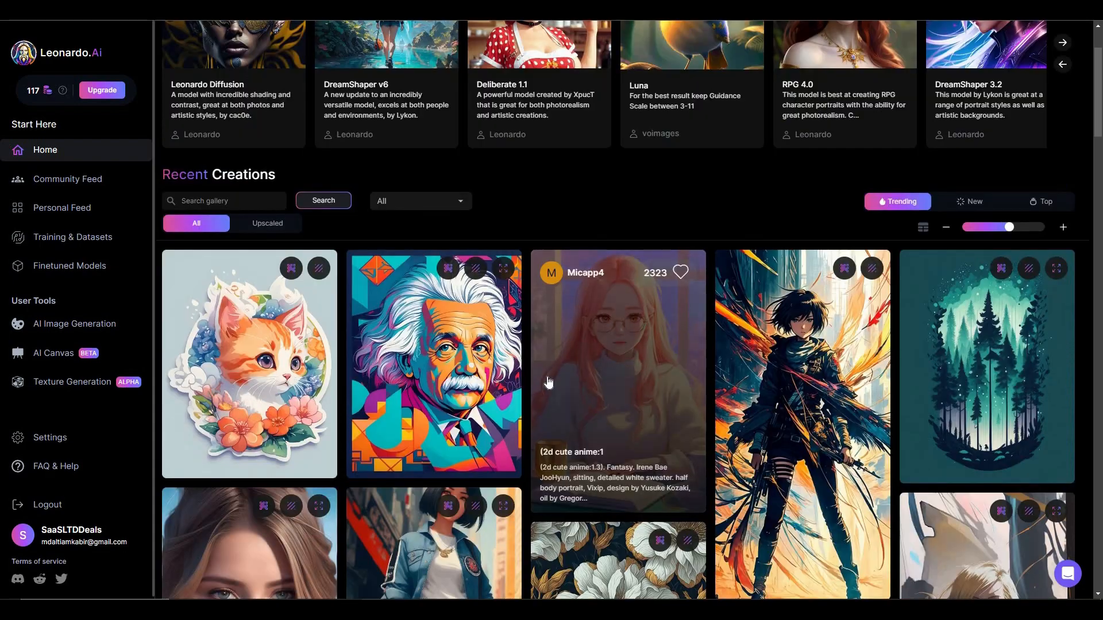
scroll(422, 395, down, 10)
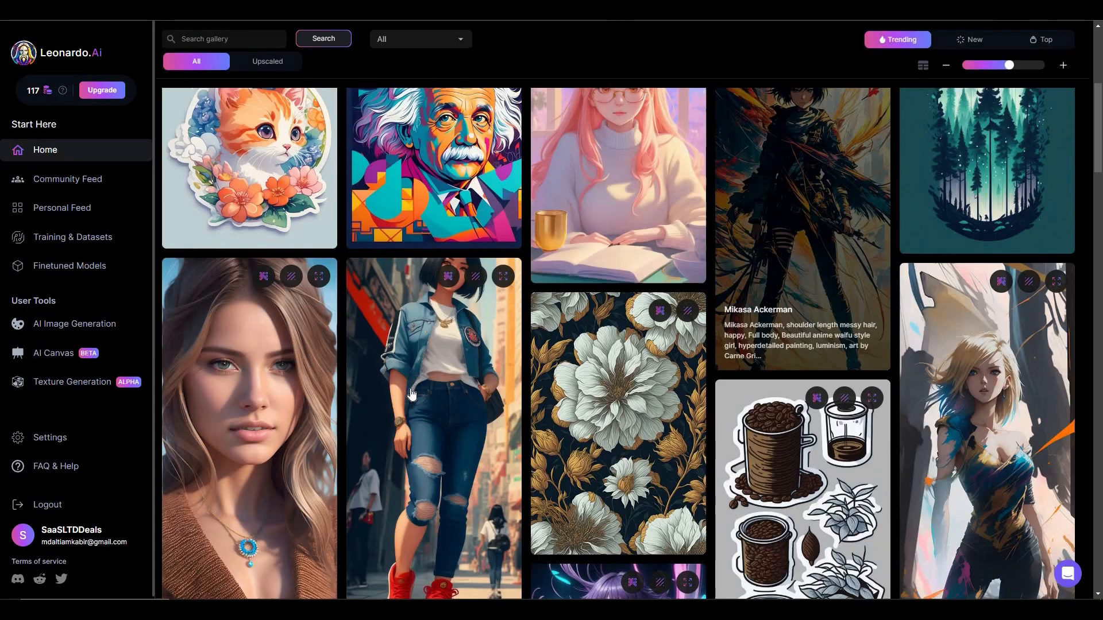
scroll(499, 282, down, 15)
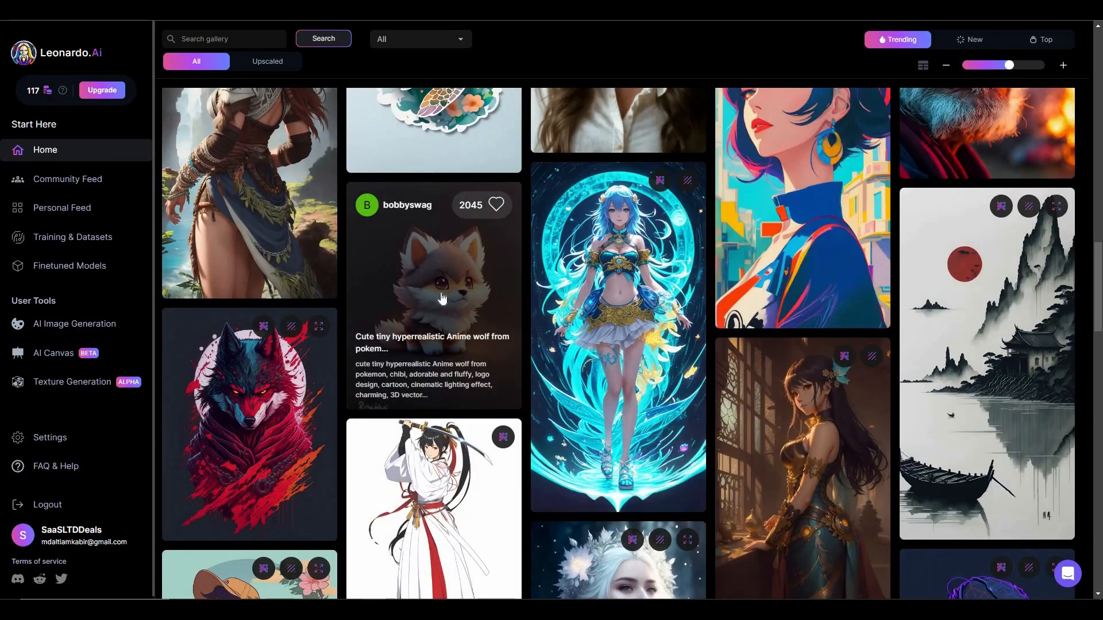
click(449, 282)
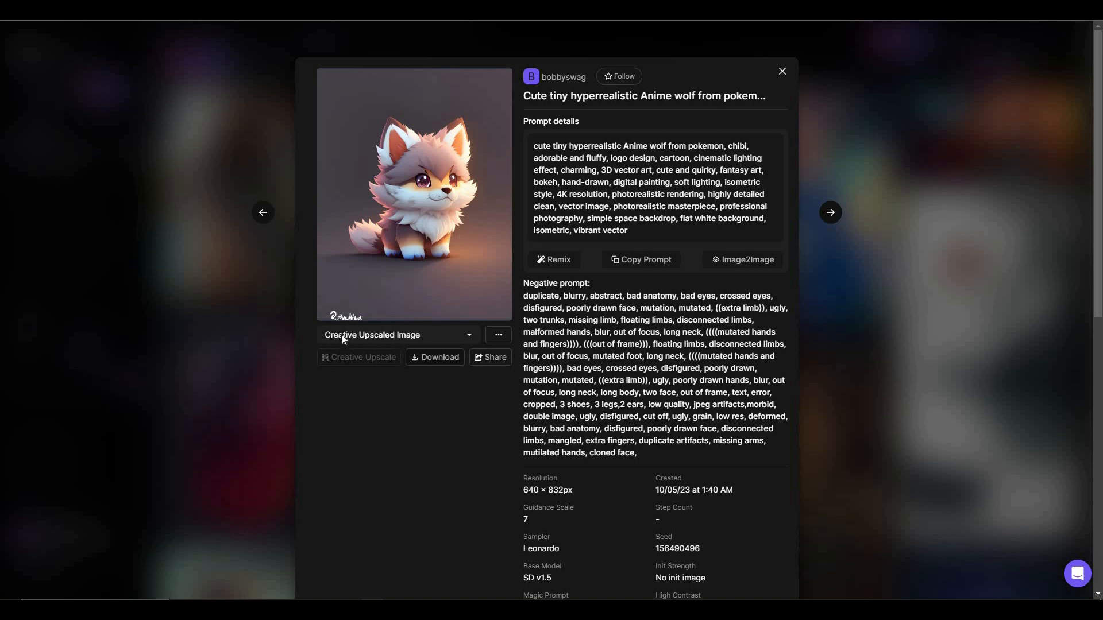
Display the wolf image's No Background version and examine its prompt and generation details
click(423, 336)
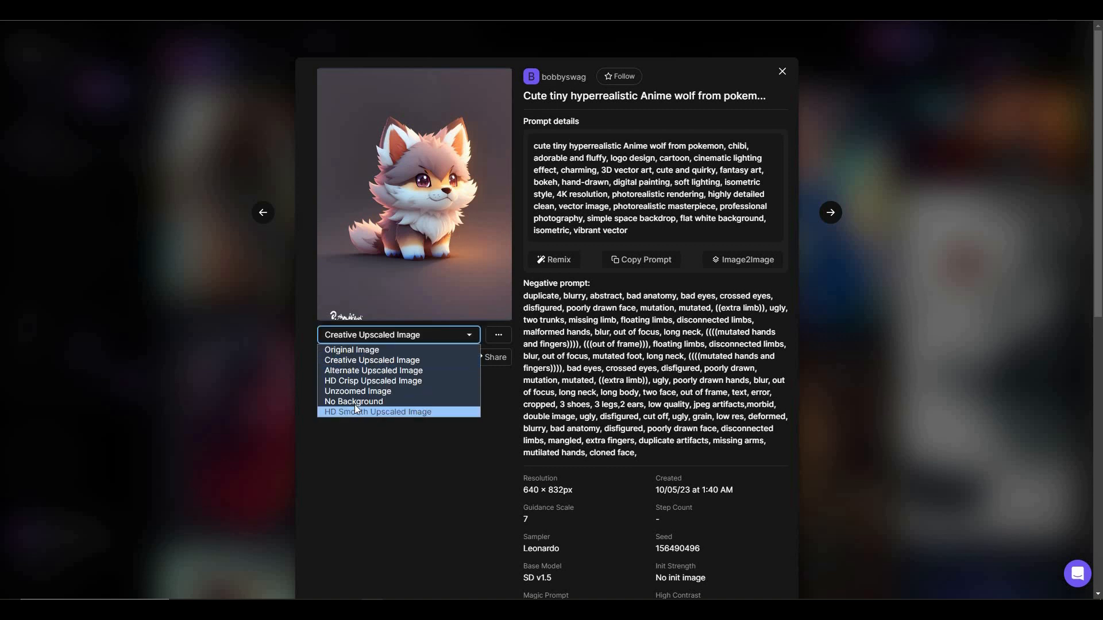
click(384, 401)
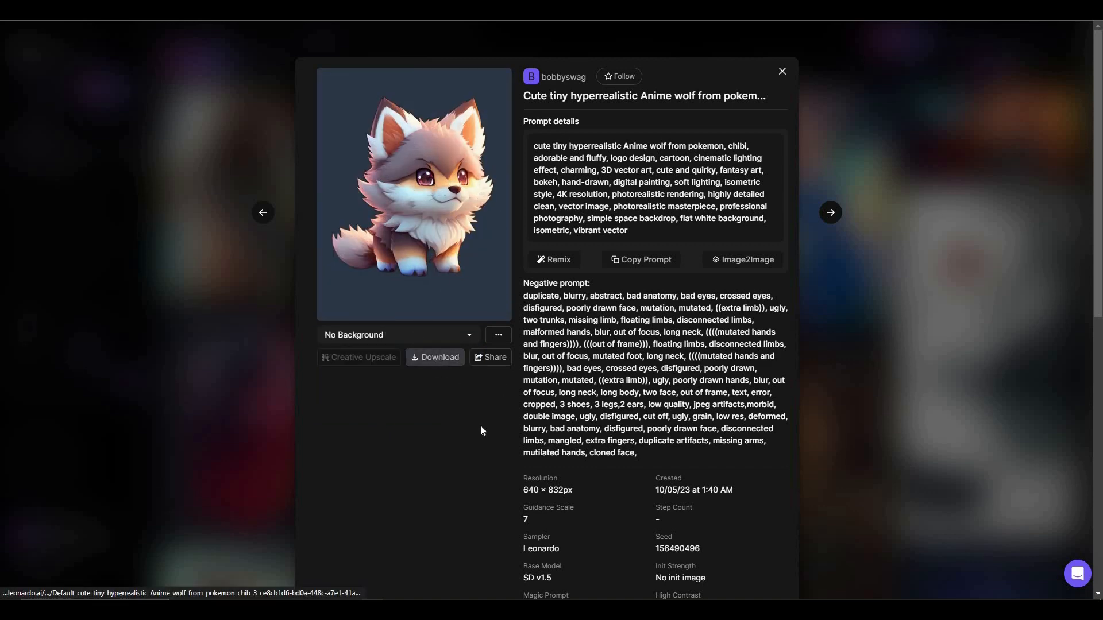
scroll(598, 442, down, 2)
scroll(676, 488, down, 1)
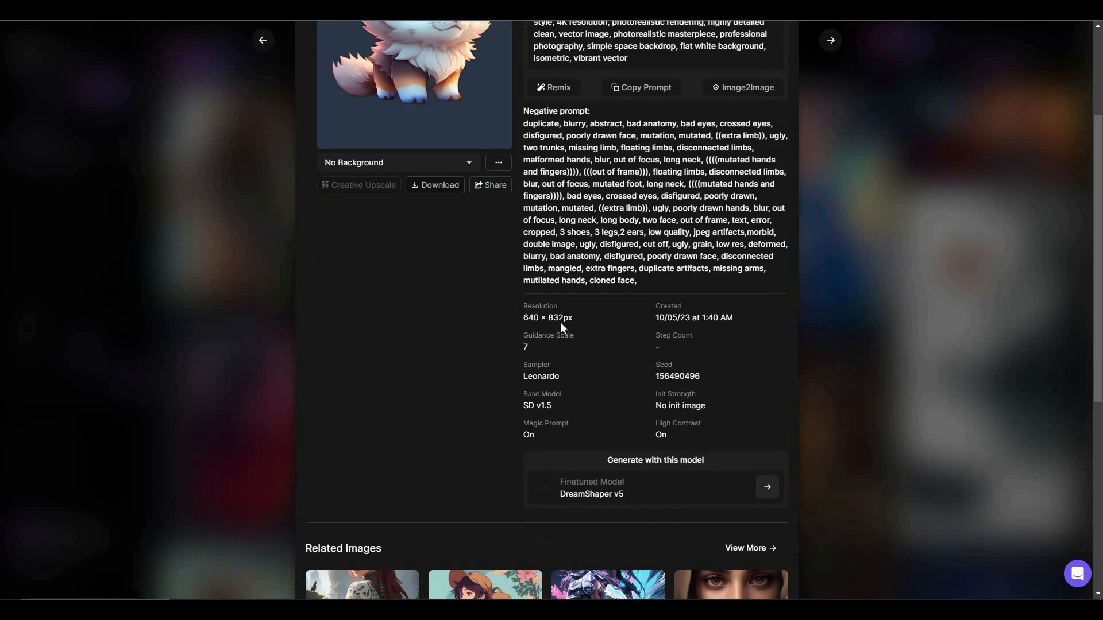
Close the wolf image and open the AI Image Generation tool
click(208, 328)
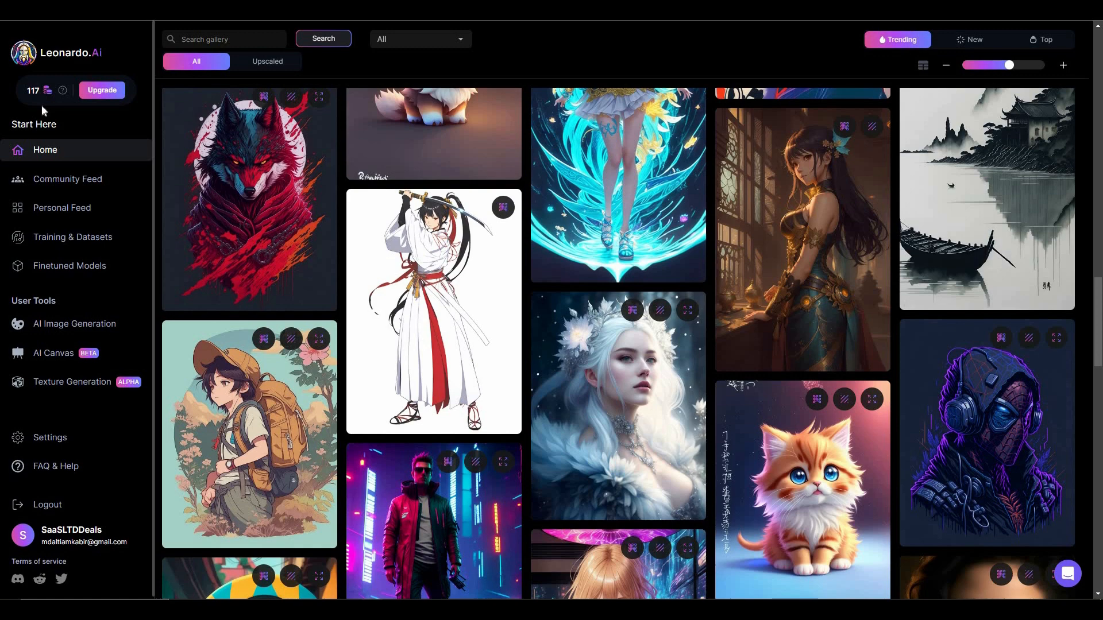
scroll(626, 345, up, 1)
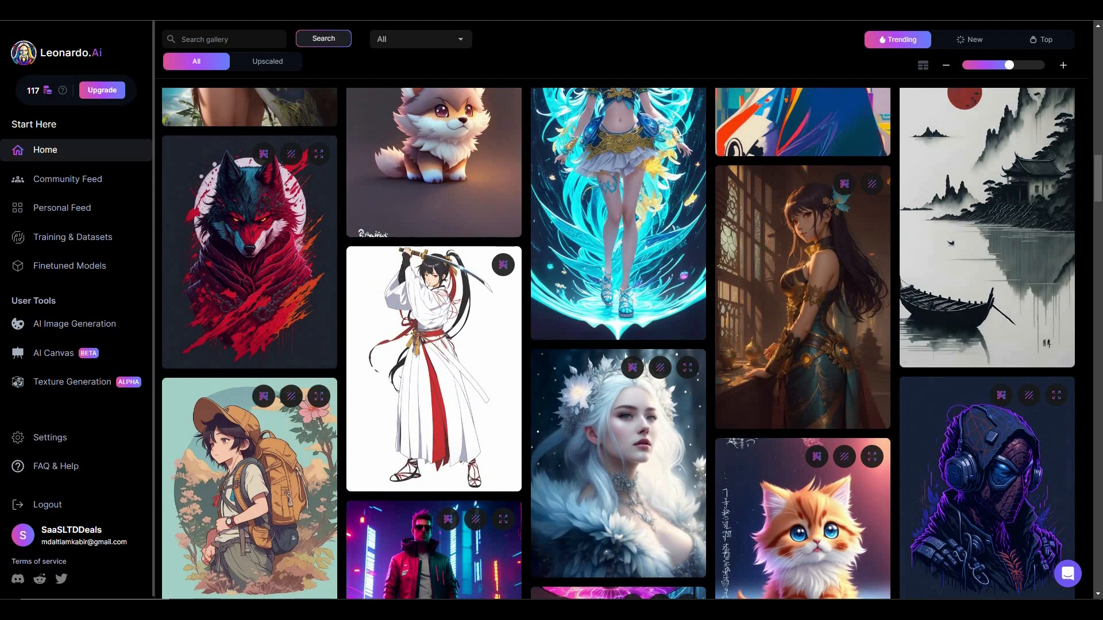
click(80, 328)
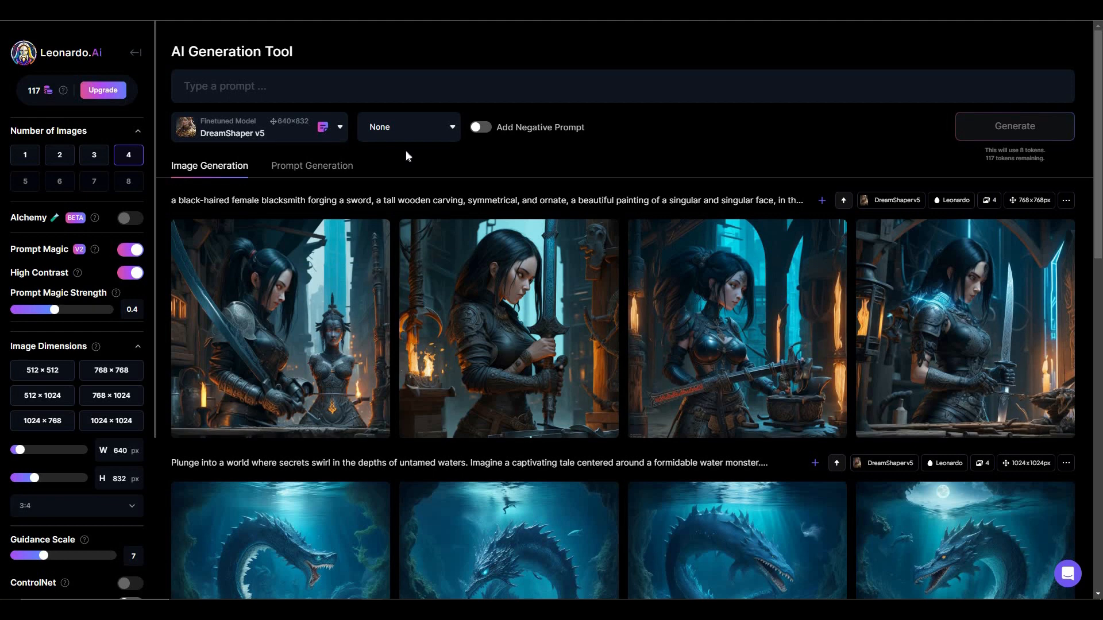
Look through the available finetuned models and styles, and enable the negative prompt
click(263, 135)
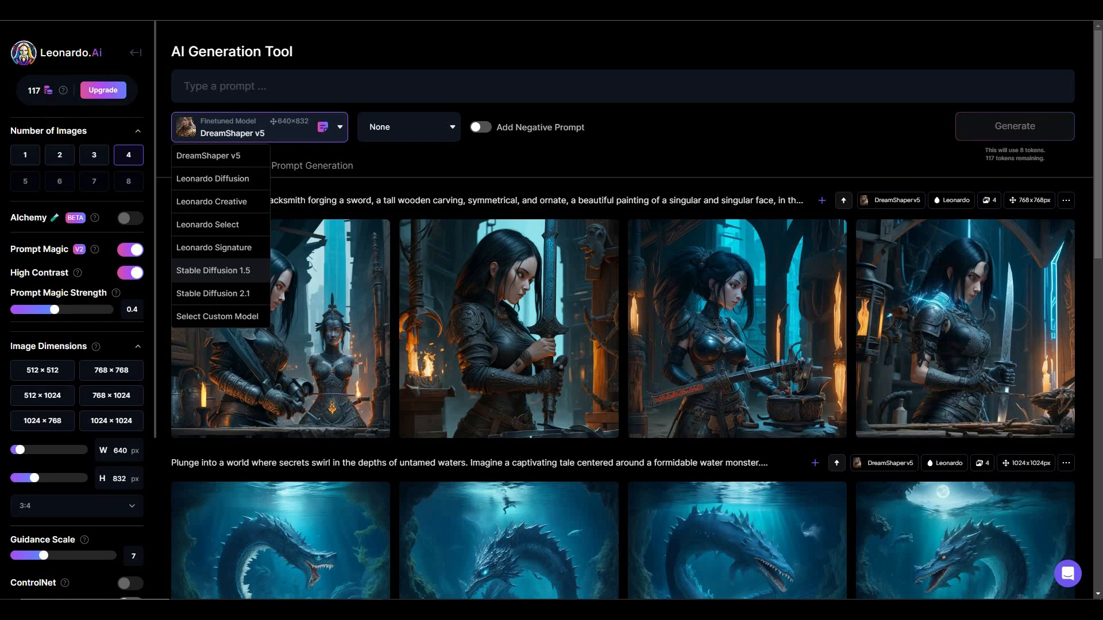
click(395, 129)
click(396, 127)
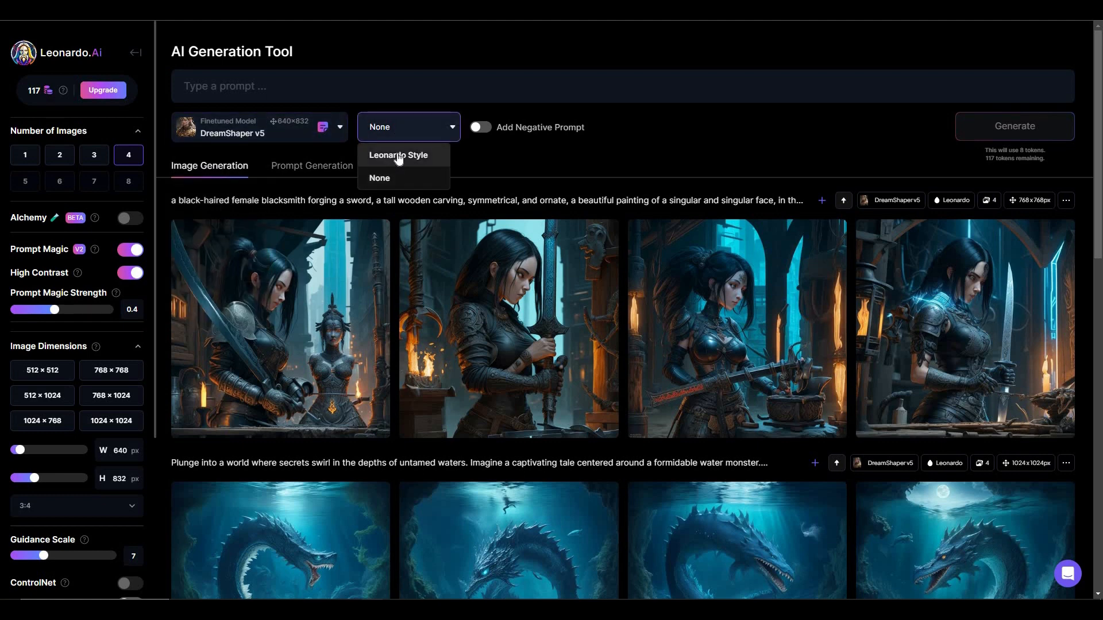
click(487, 128)
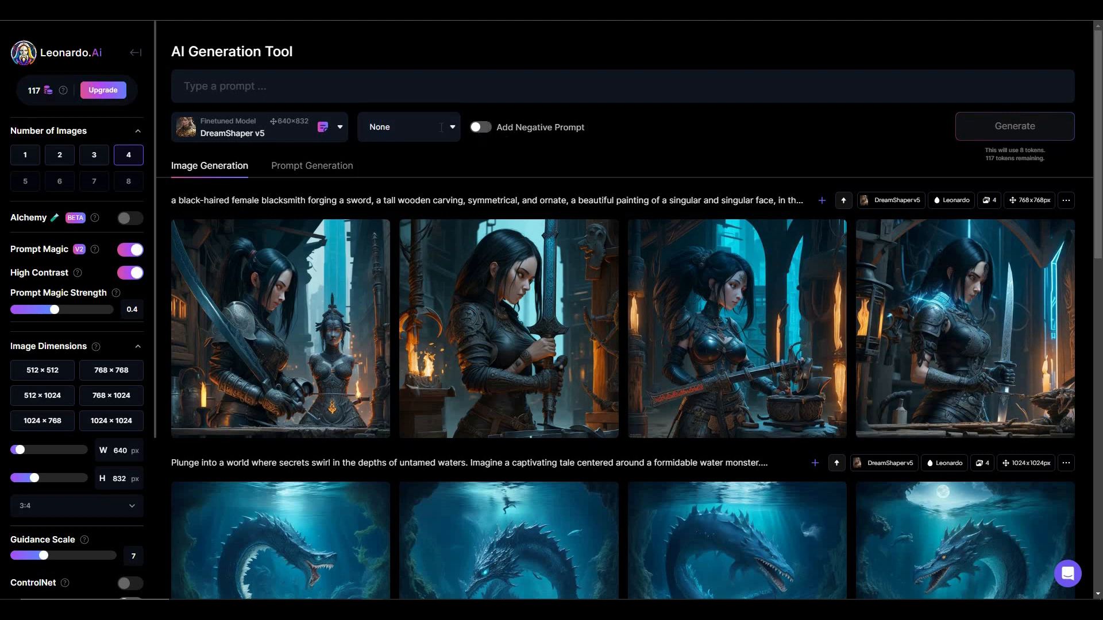
click(481, 126)
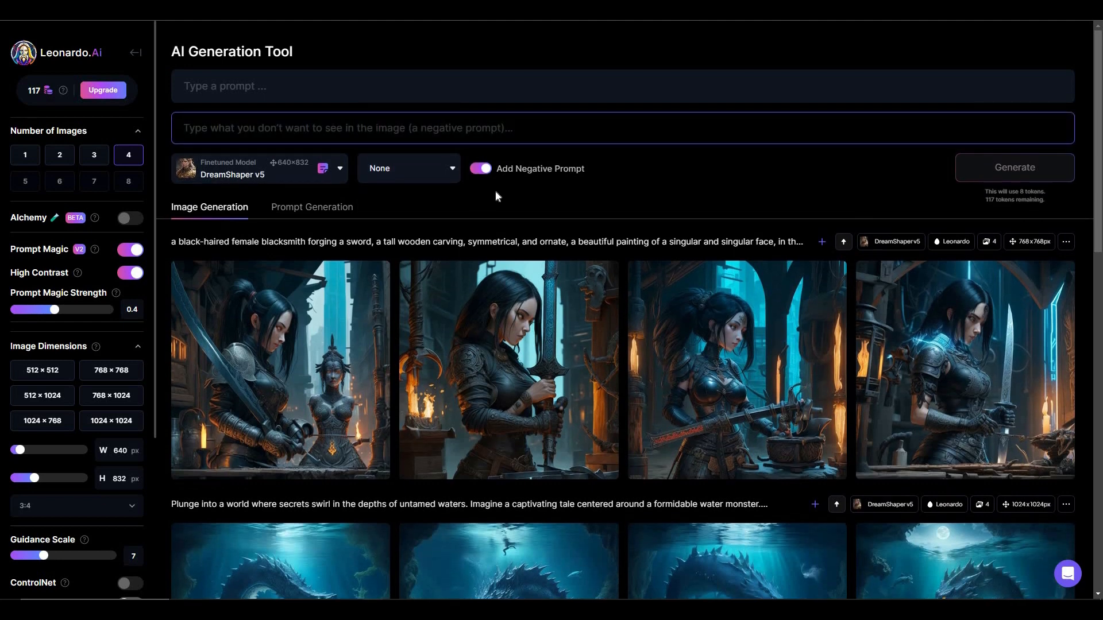
Use Prompt Generation to create four prompt ideas from "swimming cat"
click(321, 211)
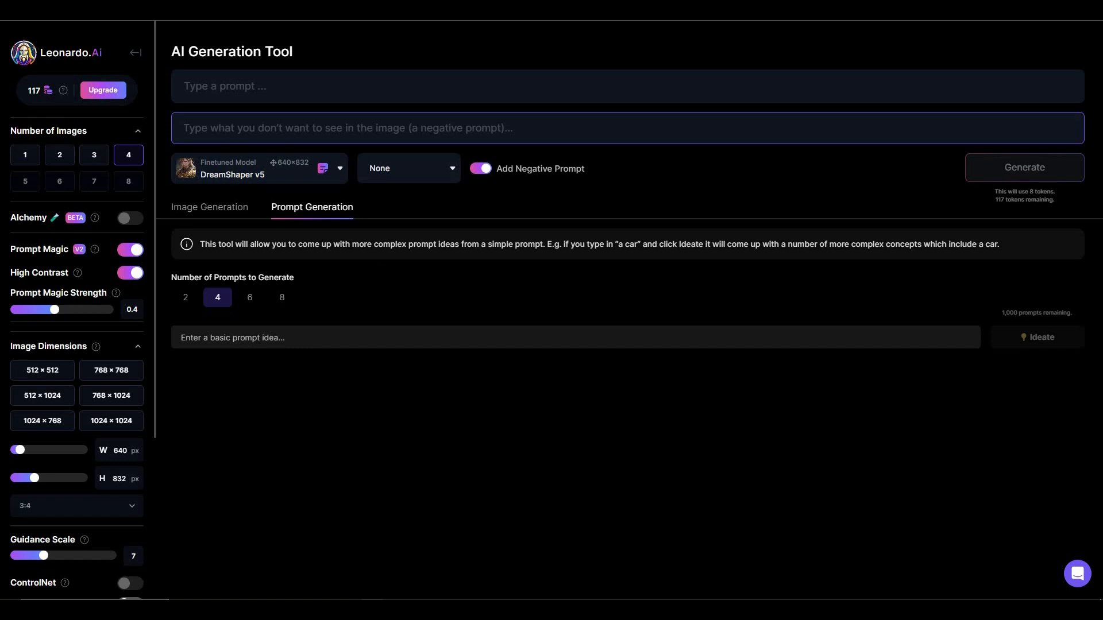
text(swimming cat)
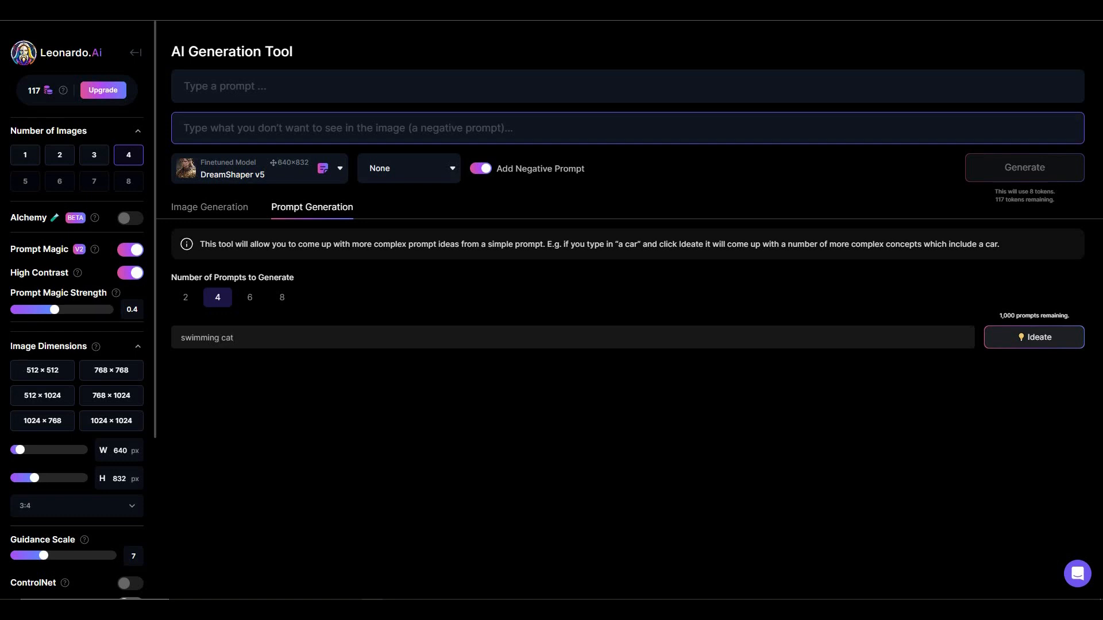
click(1064, 340)
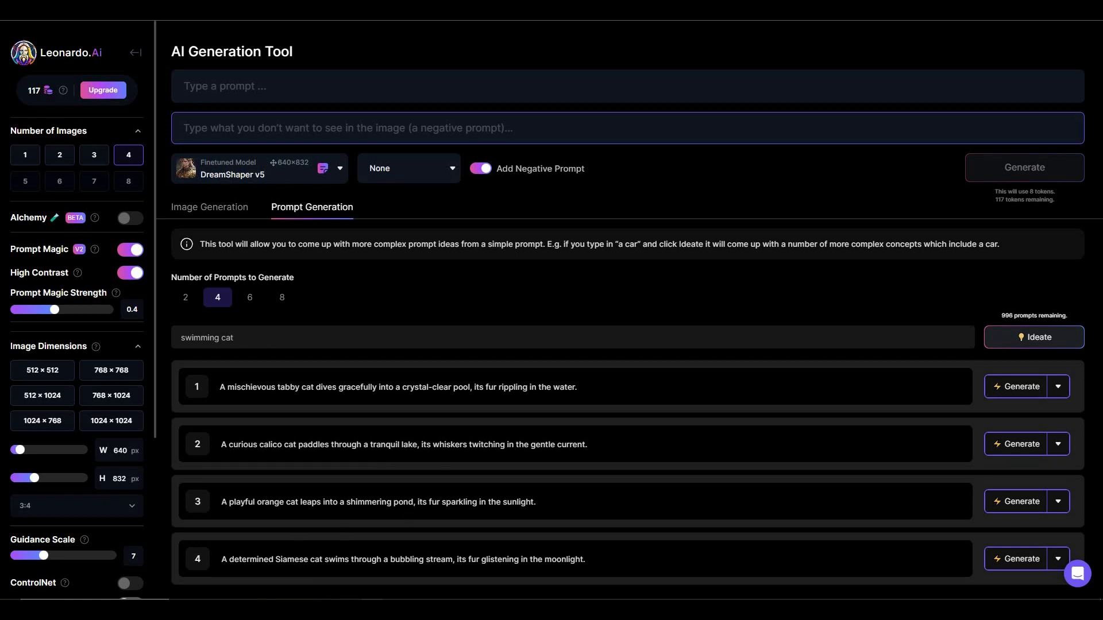
Copy the fourth prompt idea, about a determined Siamese cat swimming through a bubbling stream, into the main prompt
triple_click(371, 559)
key(ctrl+c)
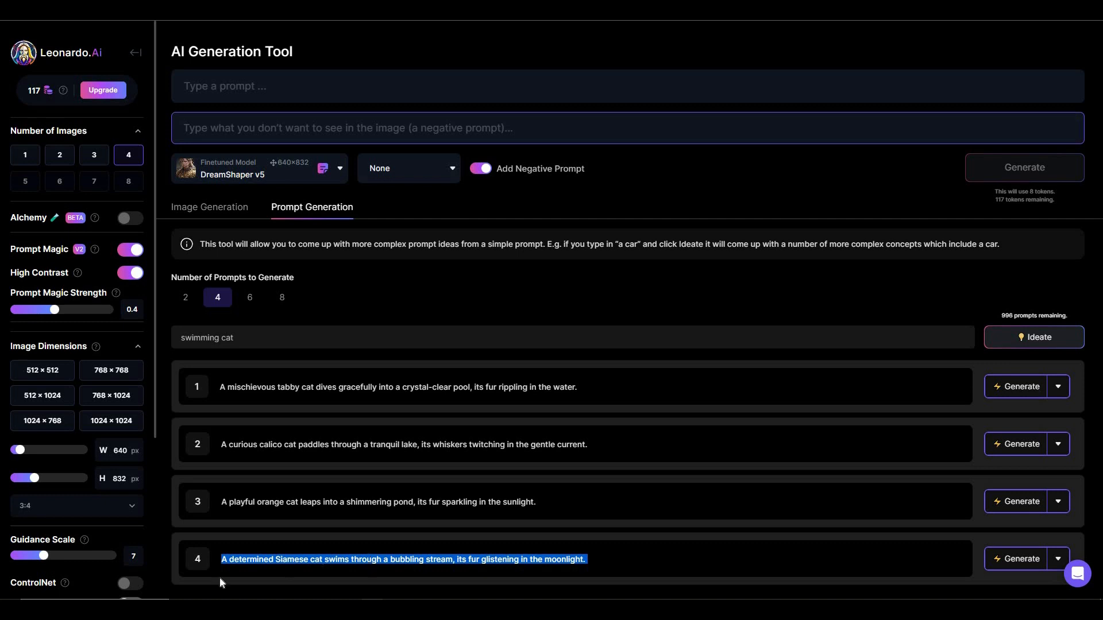
click(275, 86)
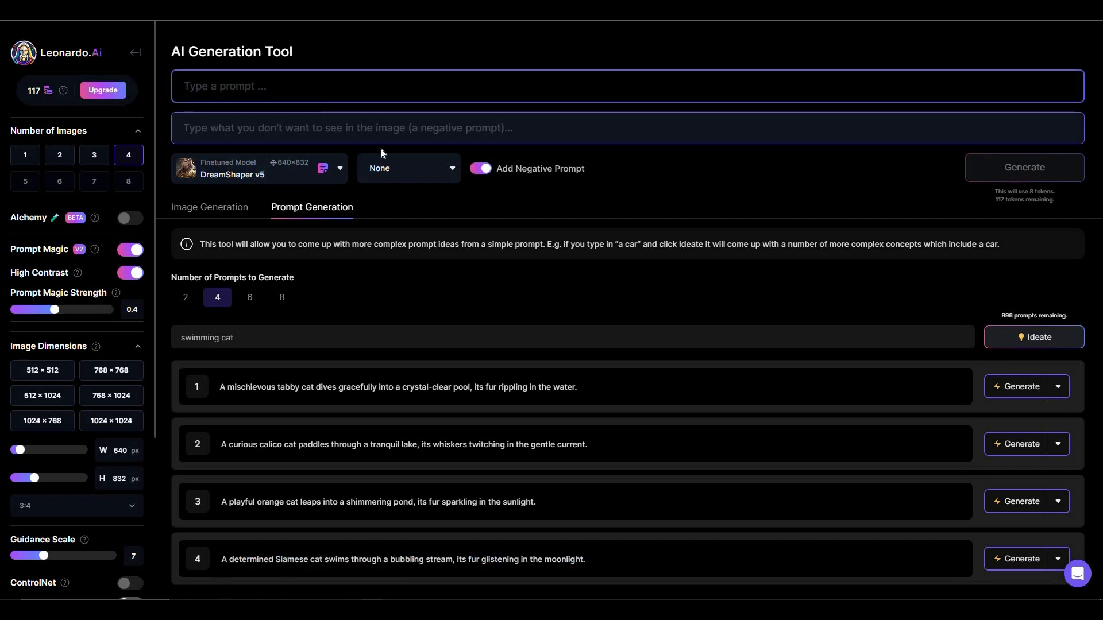
key(ctrl+v)
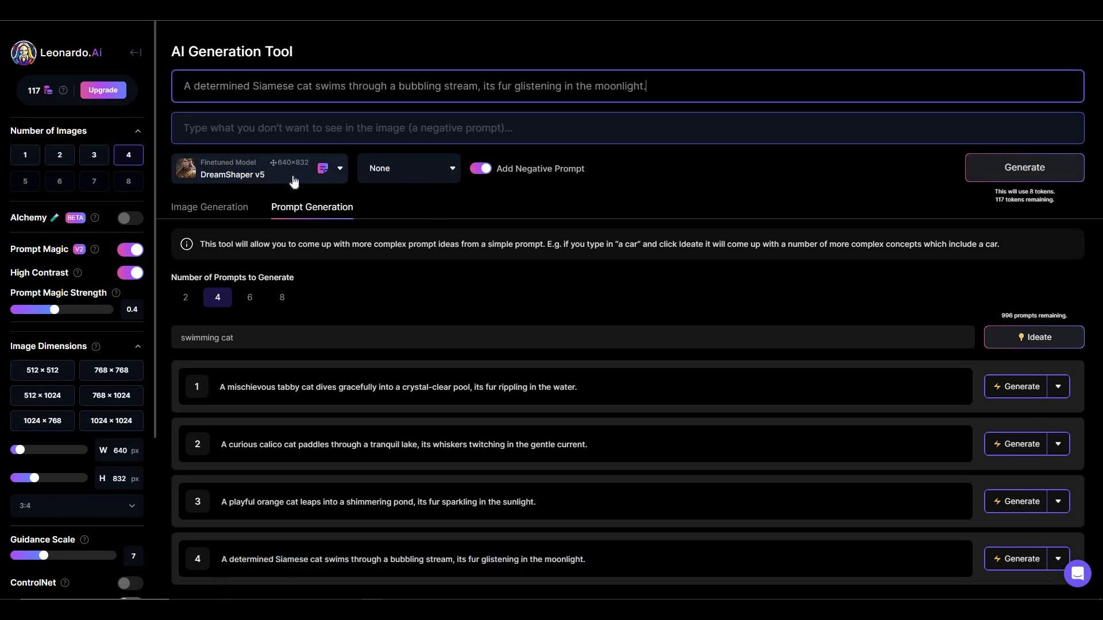
Set the generation style to Leonardo Style and disable the negative prompt
click(411, 173)
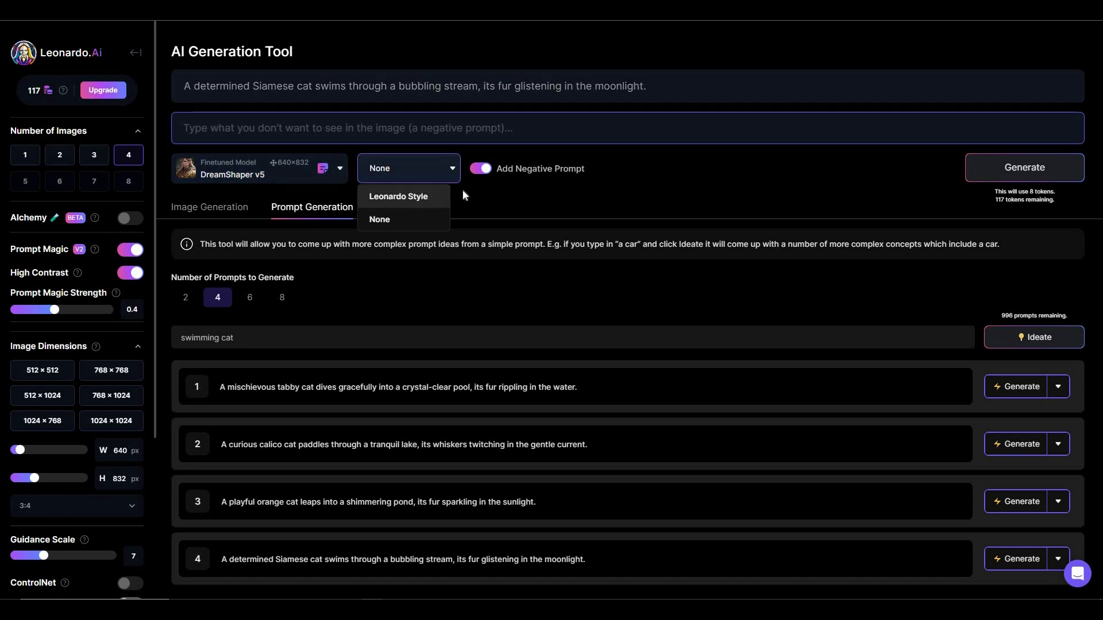
click(437, 197)
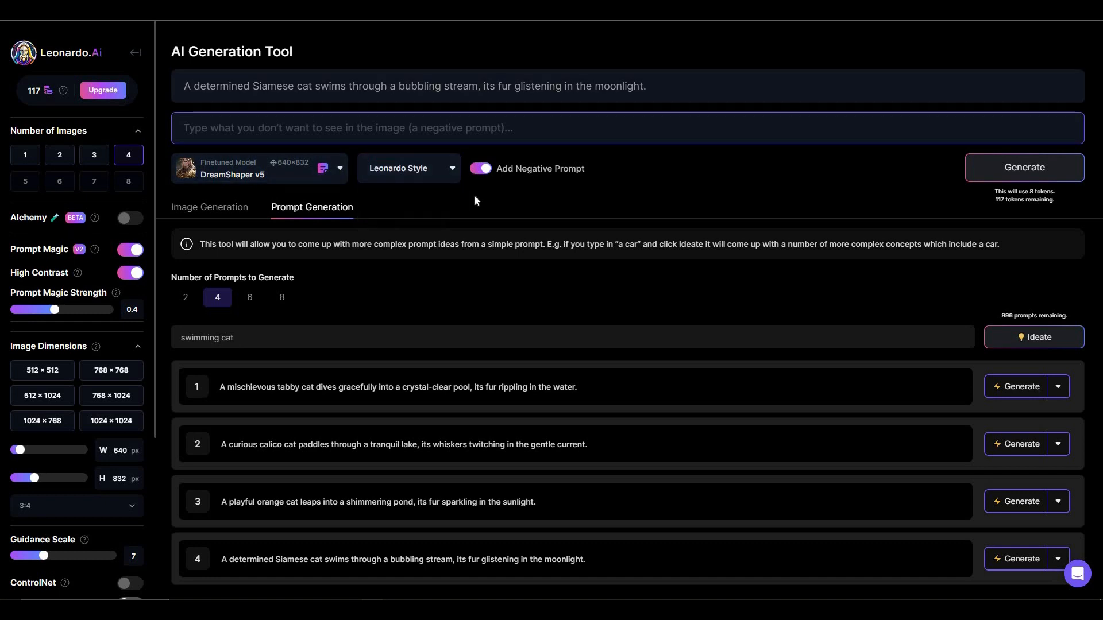
click(483, 167)
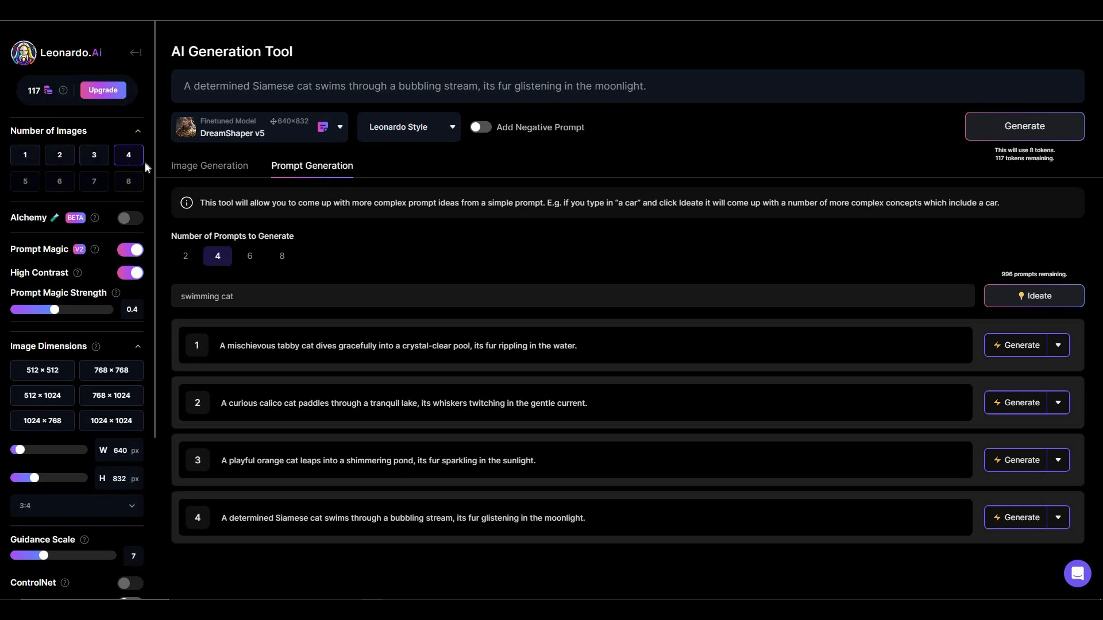
Set the image dimensions to 1024 × 1024 and keep the 1:1 aspect ratio
mouse_move(136, 223)
mouse_move(94, 251)
scroll(94, 322, down, 1)
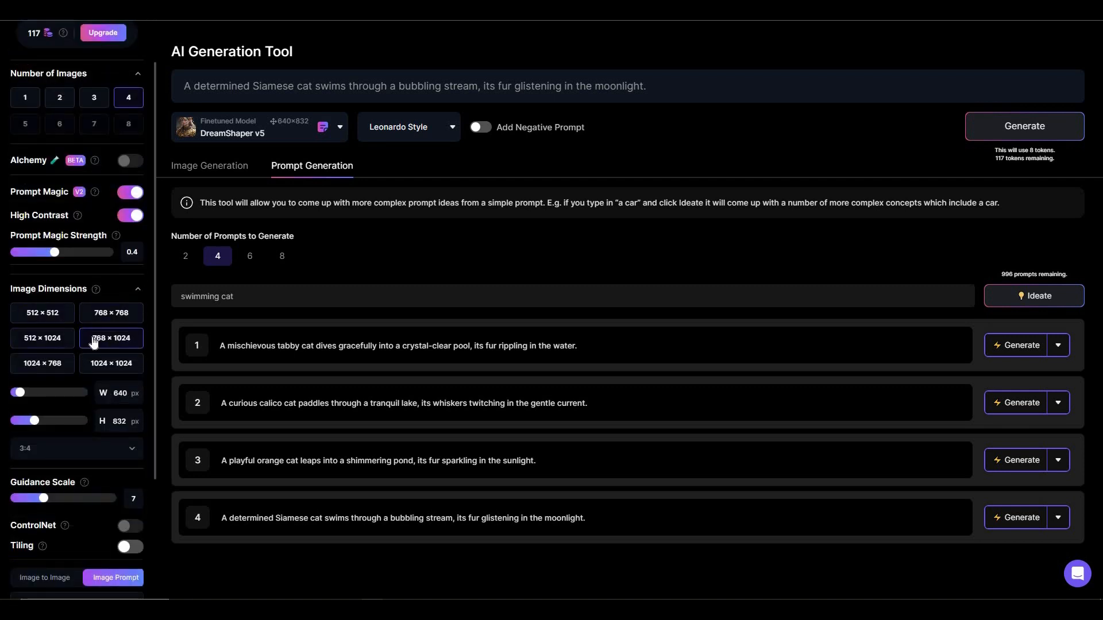
click(132, 364)
scroll(132, 364, down, 2)
click(86, 335)
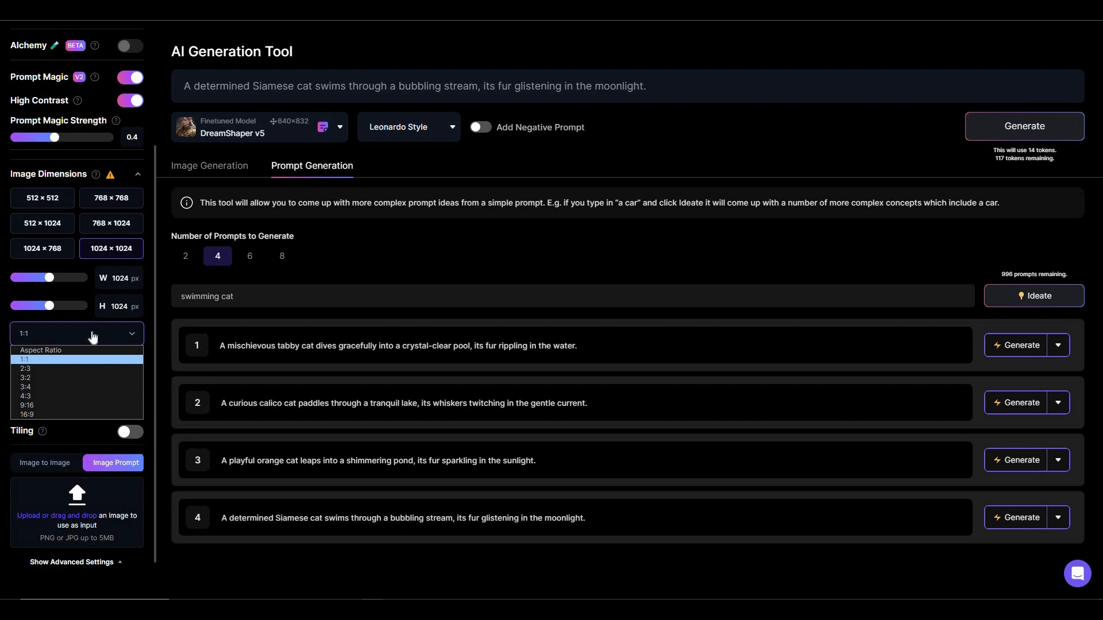
click(80, 340)
scroll(52, 337, down, 1)
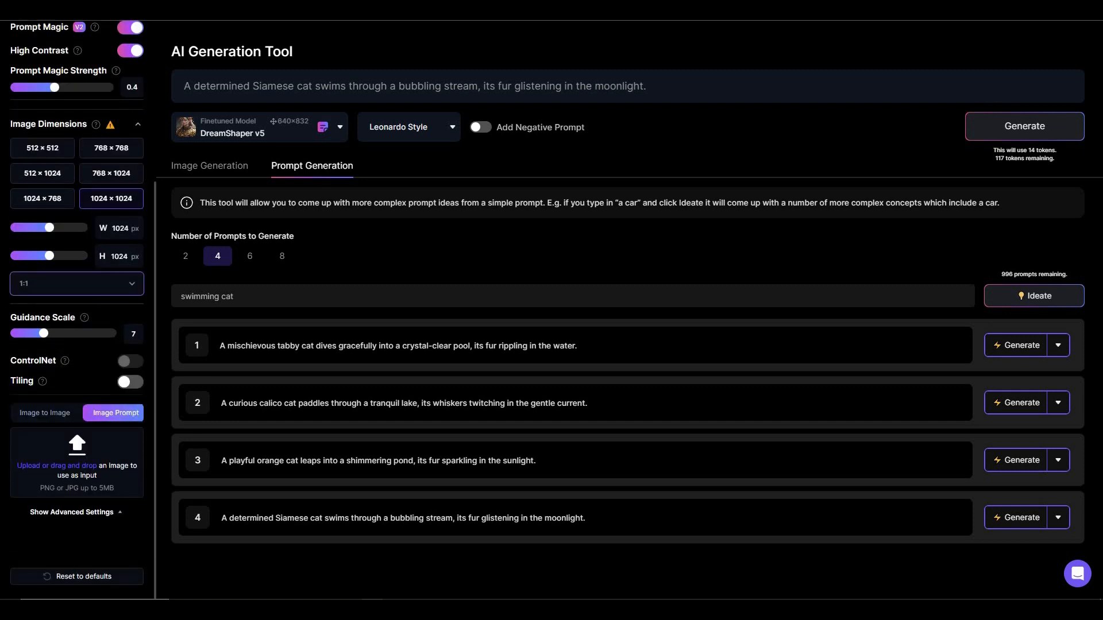
Set the guidance scale to 7 with Prompt Magic off and generate four images from the Siamese cat prompt
click(50, 334)
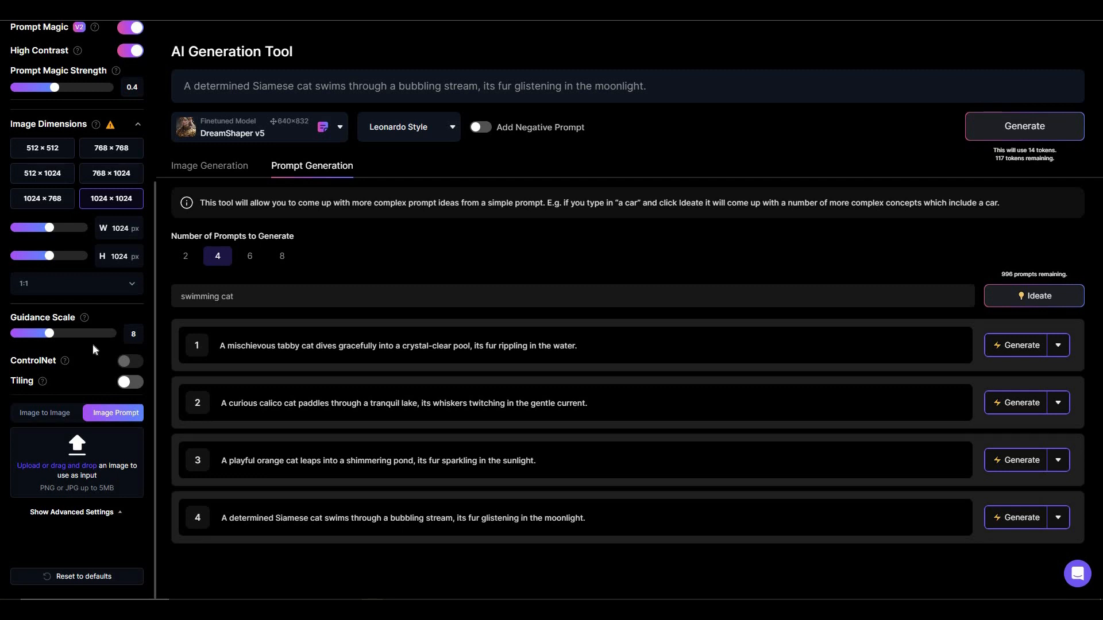
drag(51, 335, 77, 334)
drag(77, 334, 38, 339)
mouse_move(138, 361)
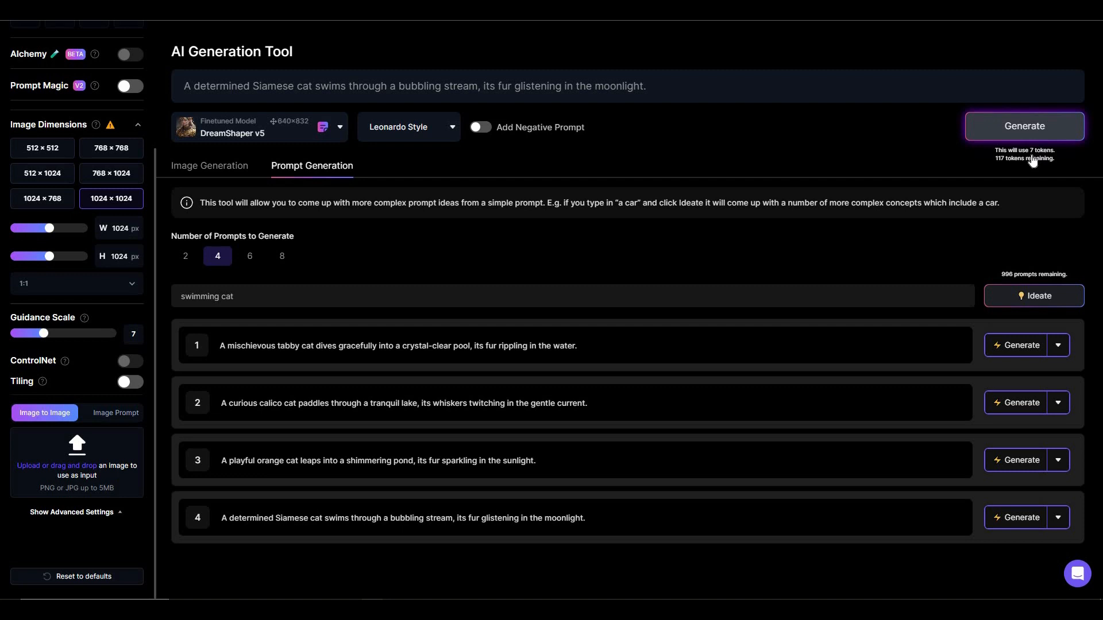
click(993, 126)
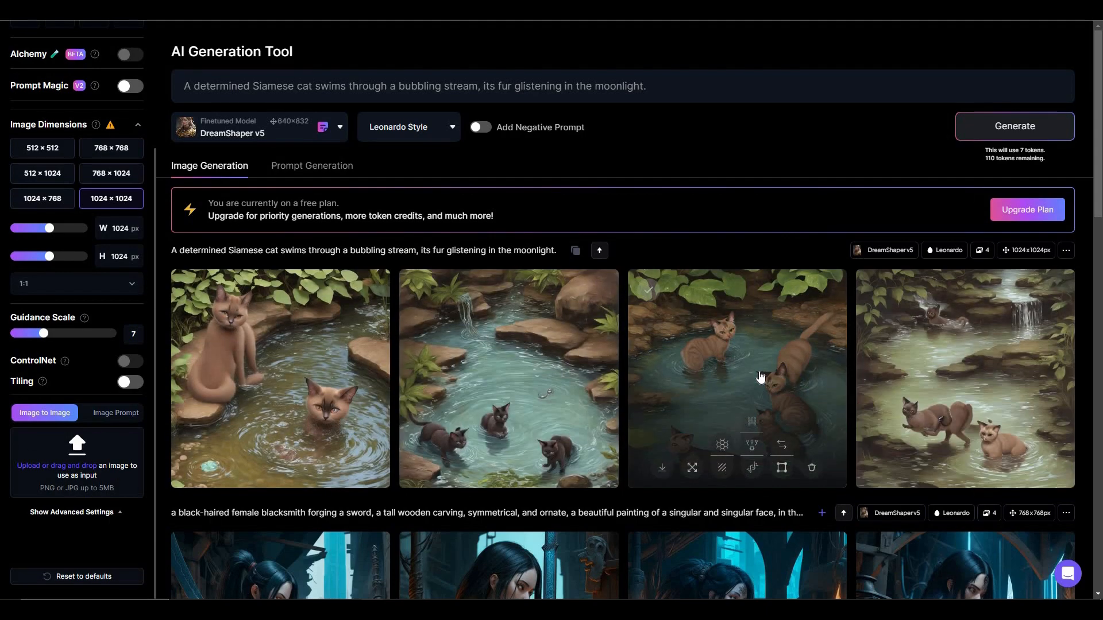
Enlarge the third generated cat image, examine its upscaler options and close the preview
click(678, 389)
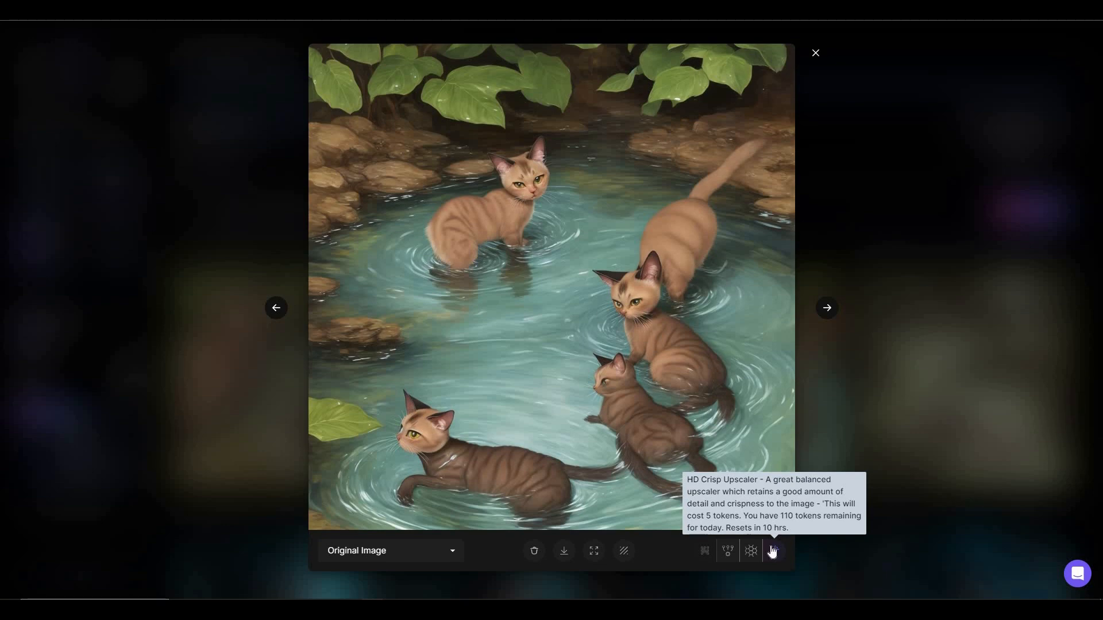
key(Escape)
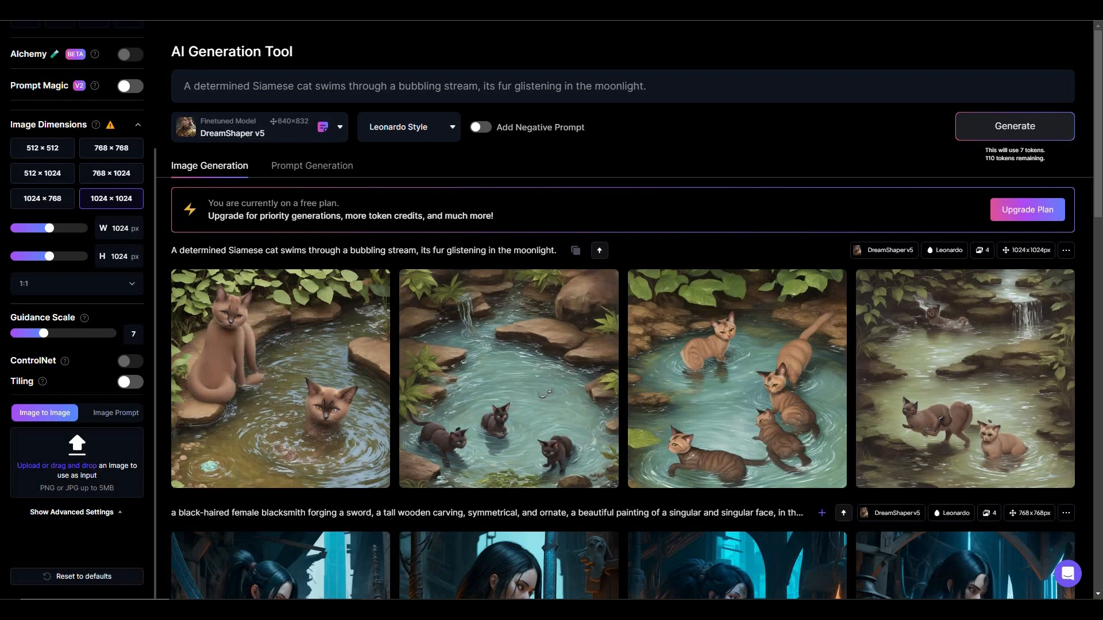
Open the second generated cat image in the canvas editor and show the advanced settings
mouse_move(554, 473)
click(553, 469)
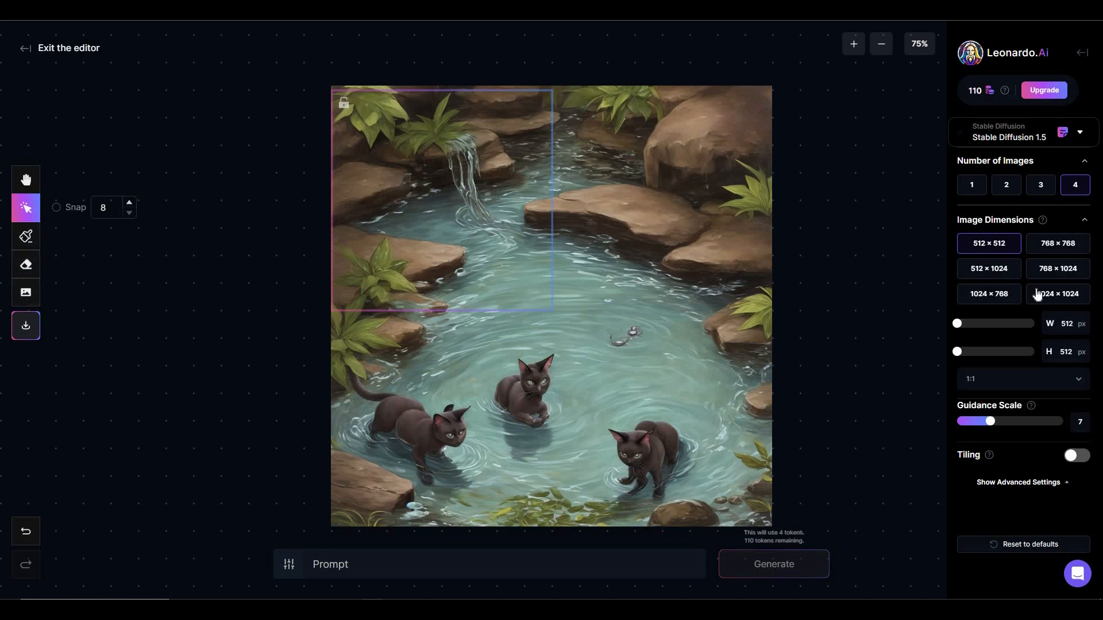
click(1019, 482)
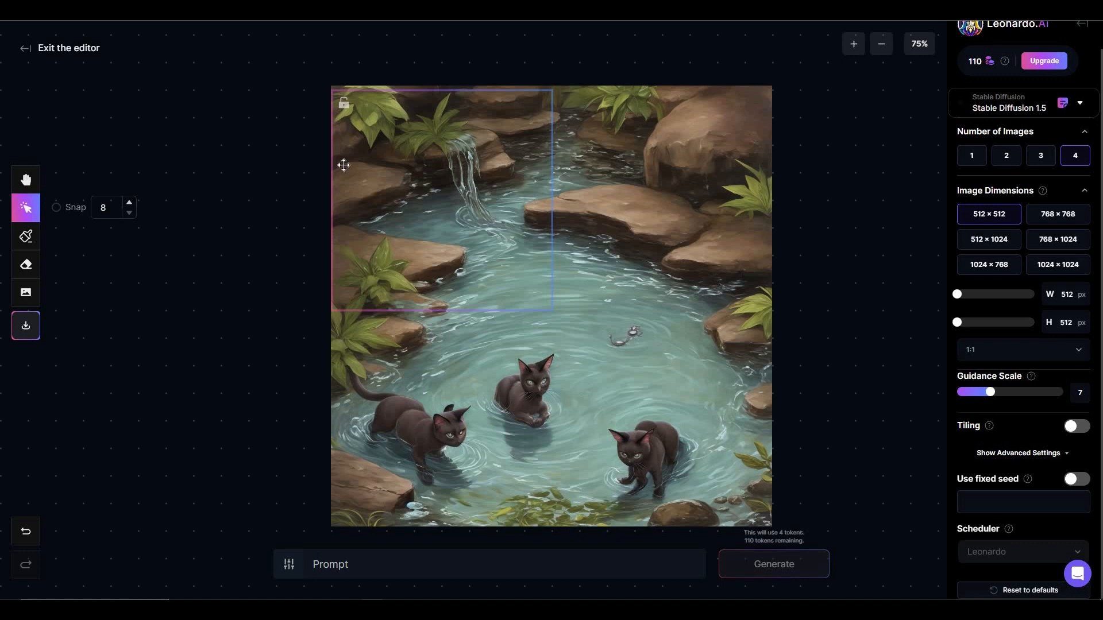
Move the 512 × 512 generation frame partly past the image's upper-left edge and generate an extension from the prompt "stones on water"
drag(390, 178, 266, 170)
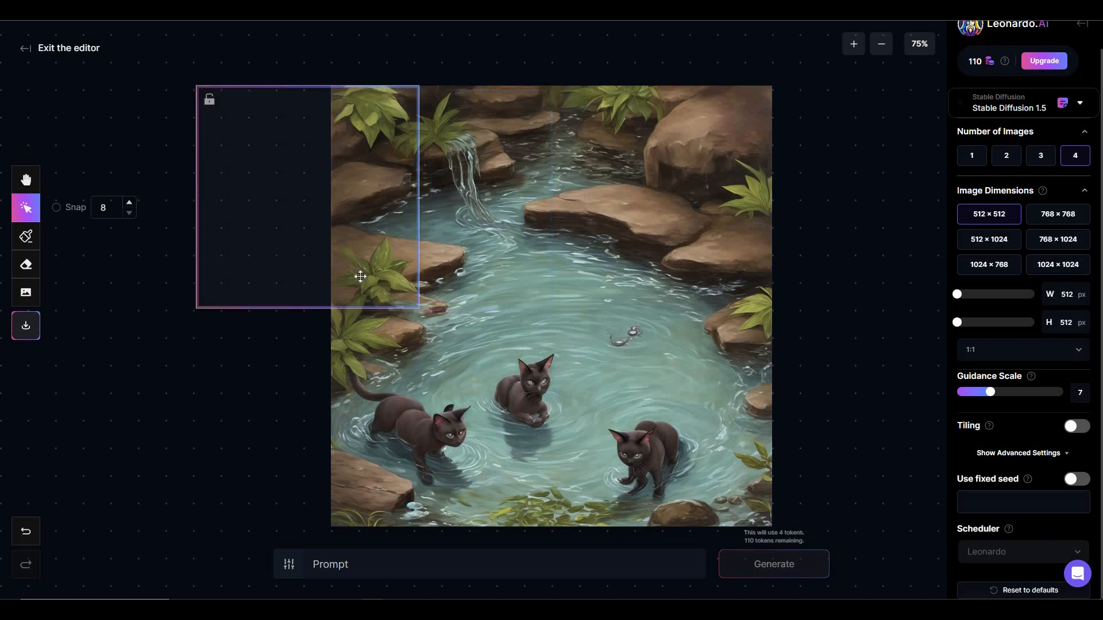
click(345, 564)
text(stones on water)
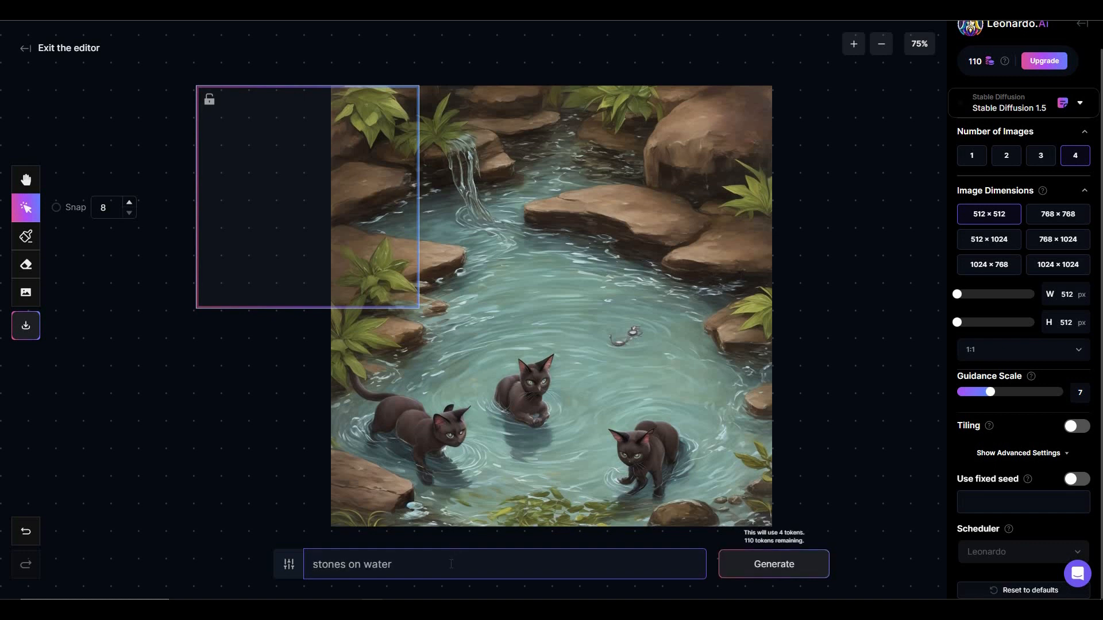
click(771, 568)
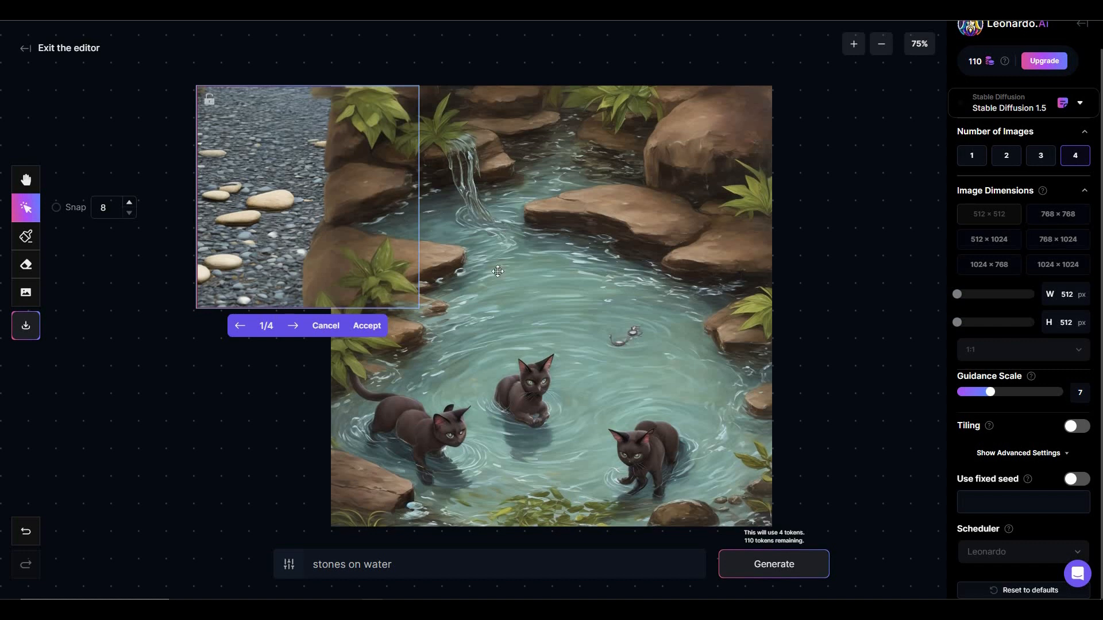
Compare the four generated variants of the extended stones-on-water area
click(293, 326)
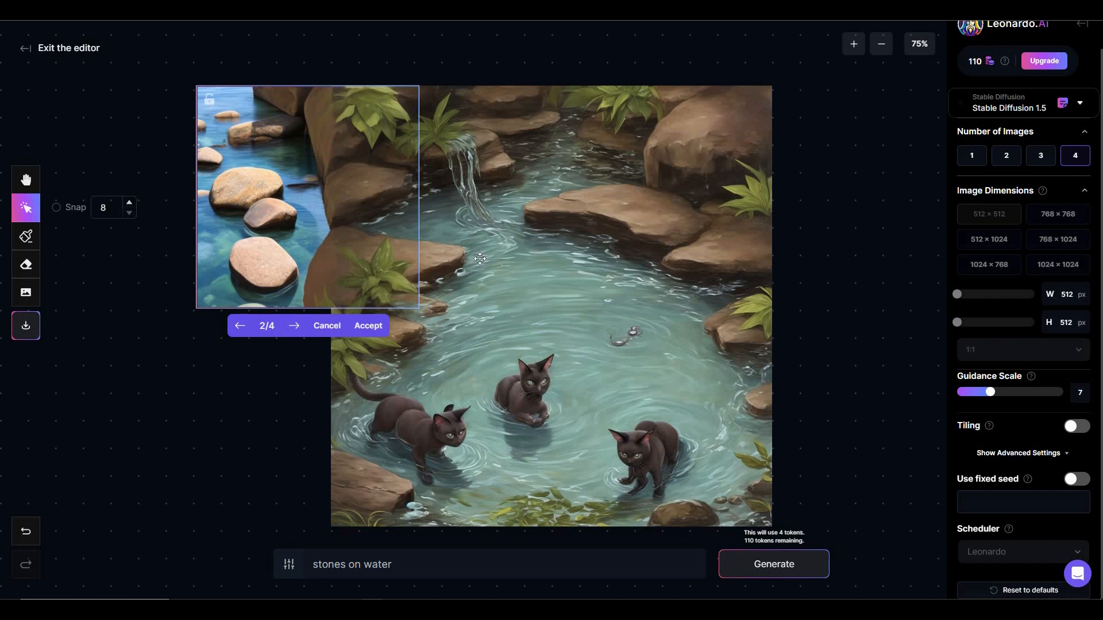
click(294, 326)
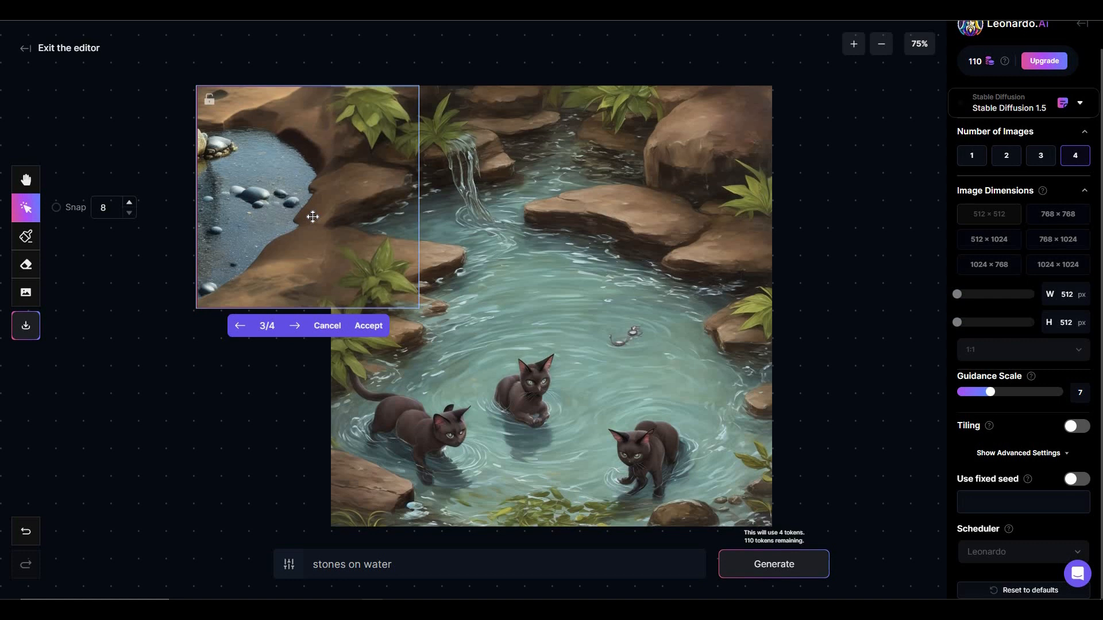
click(295, 326)
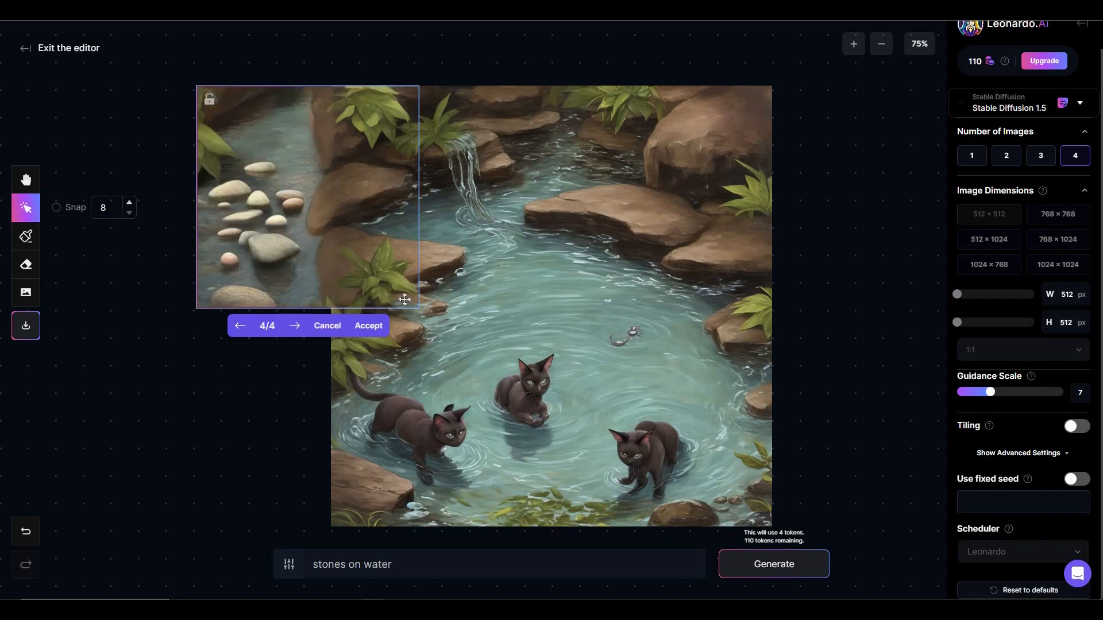
mouse_move(342, 195)
mouse_down()
mouse_move(338, 223)
mouse_move(336, 187)
mouse_up()
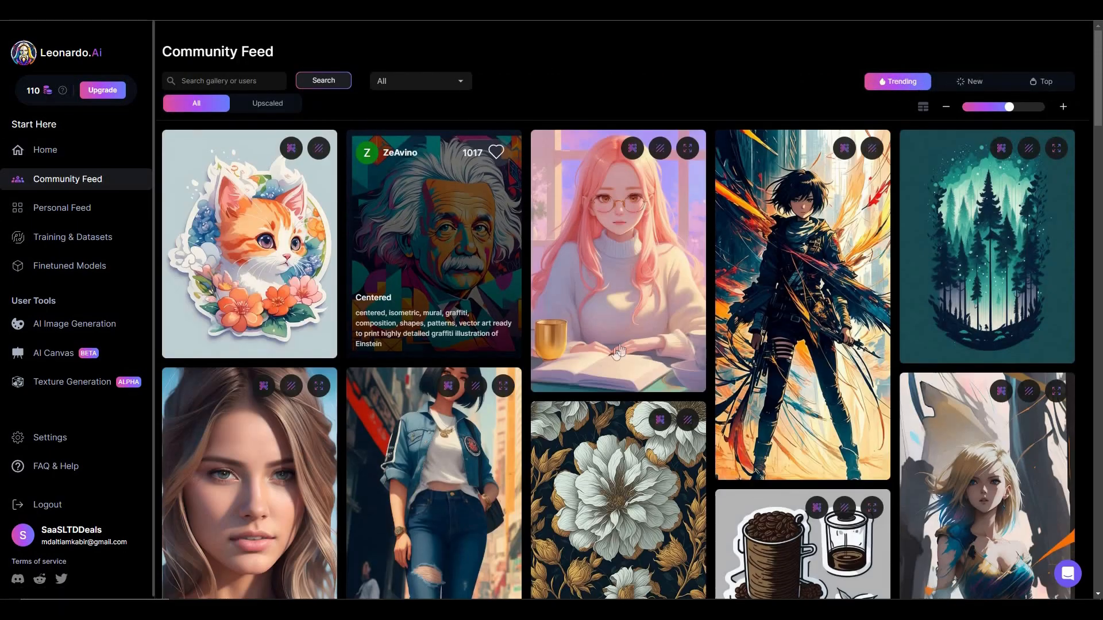
Browse the trending images in the Community Feed
scroll(607, 369, down, 4)
scroll(608, 370, down, 20)
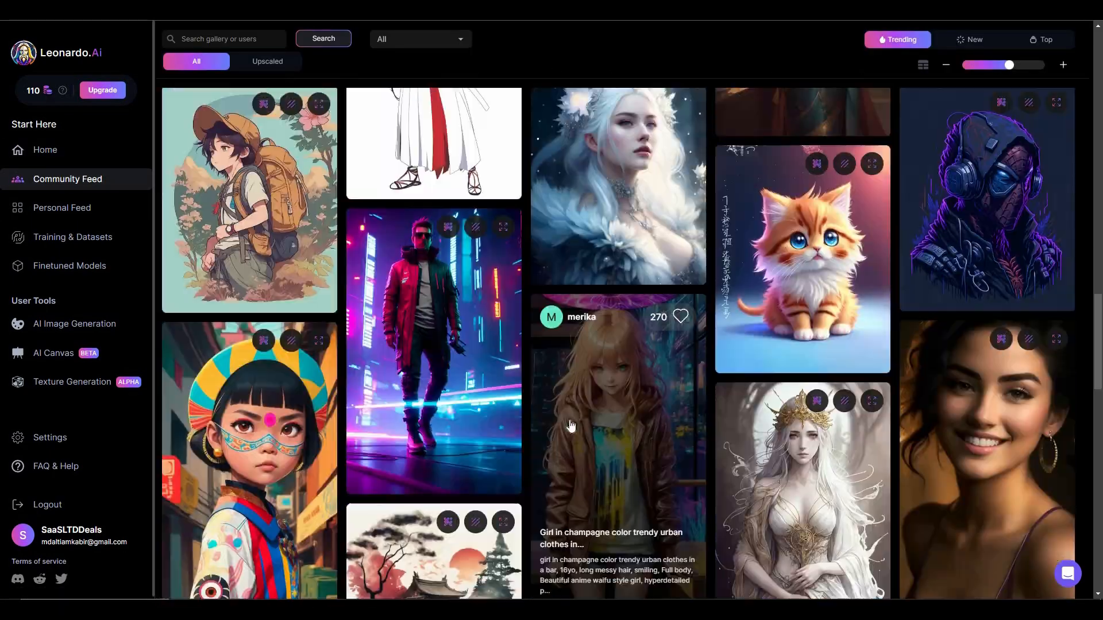
scroll(556, 428, down, 10)
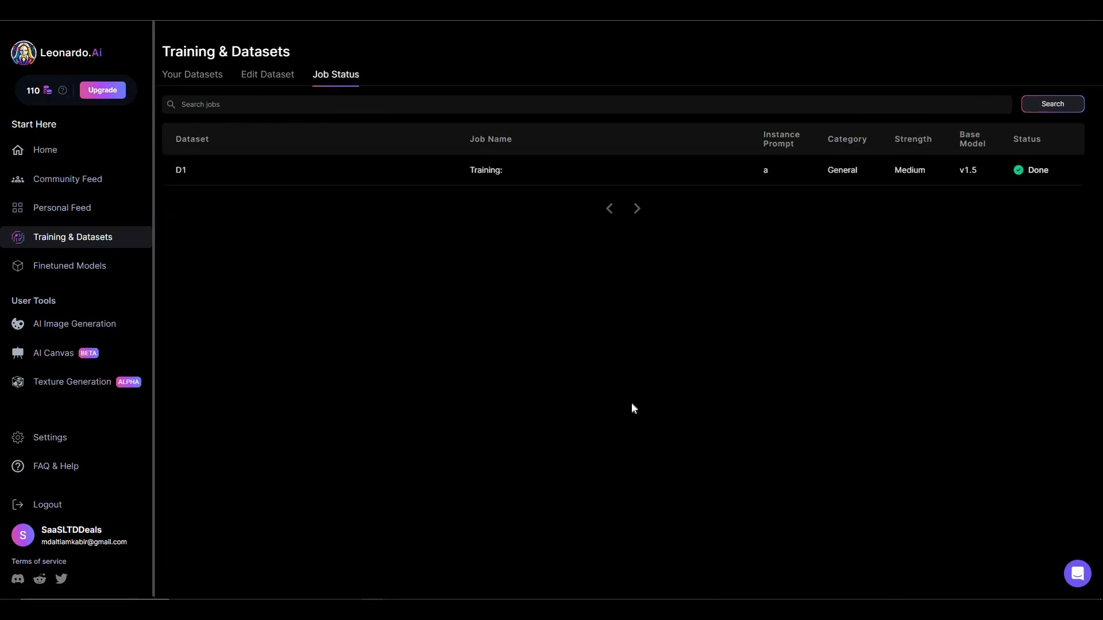
Leave the training job status and look through the platform's finetuned models
key(alt+Left)
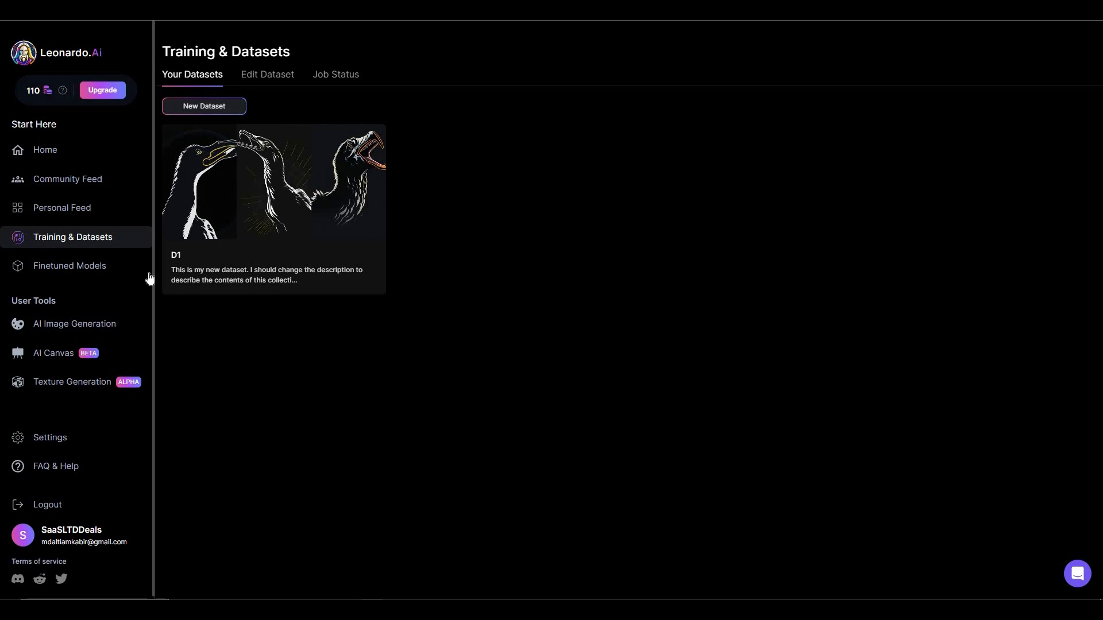
click(89, 270)
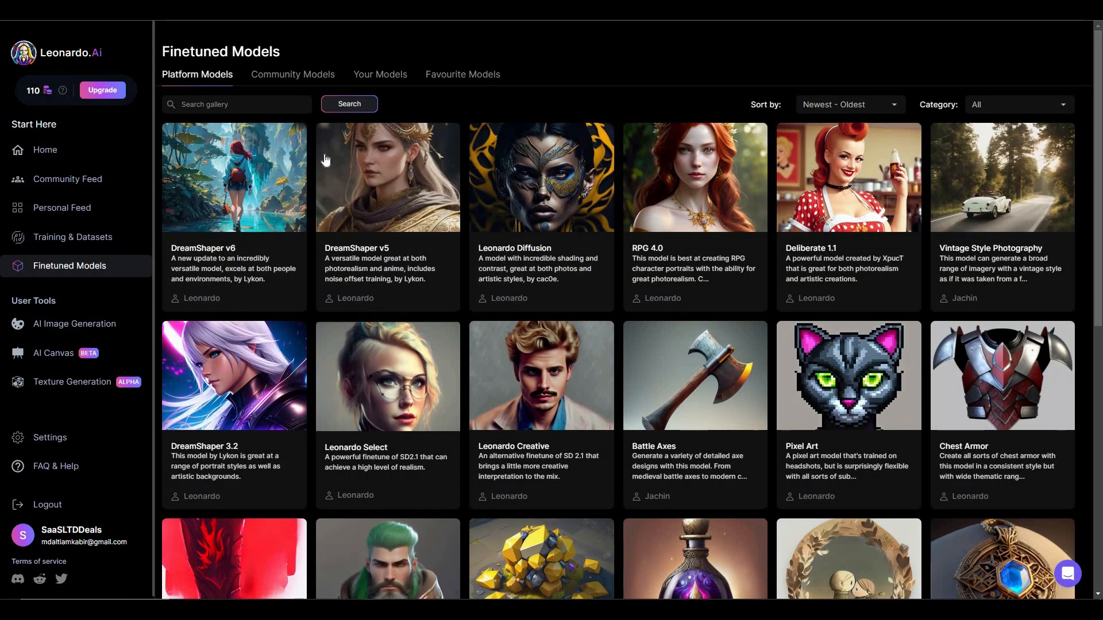
scroll(702, 410, down, 10)
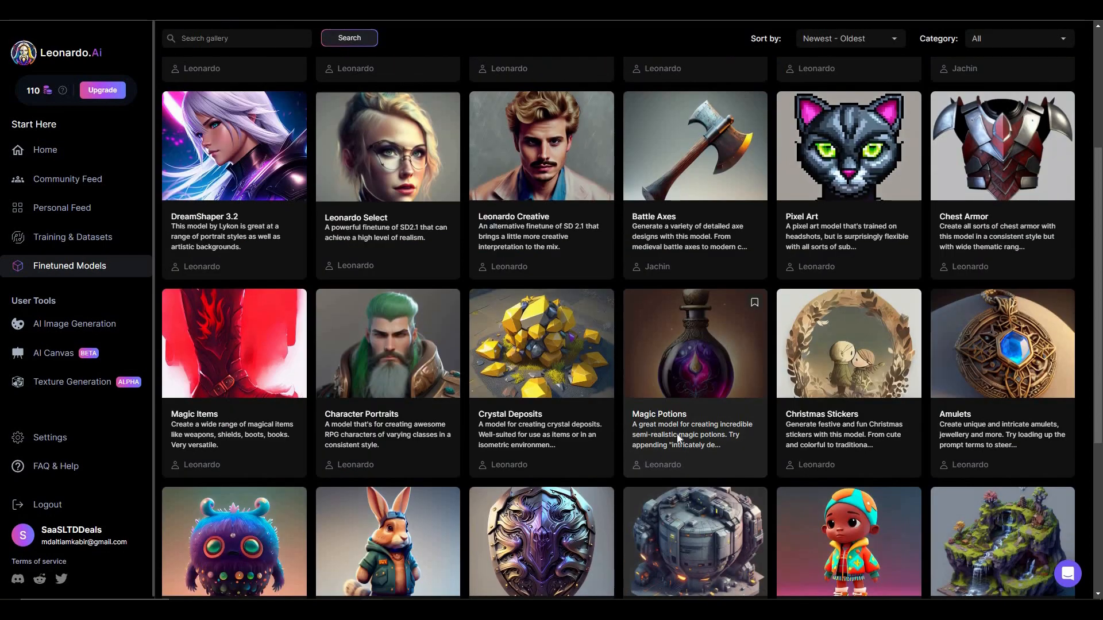
scroll(379, 254, up, 7)
scroll(379, 255, up, 4)
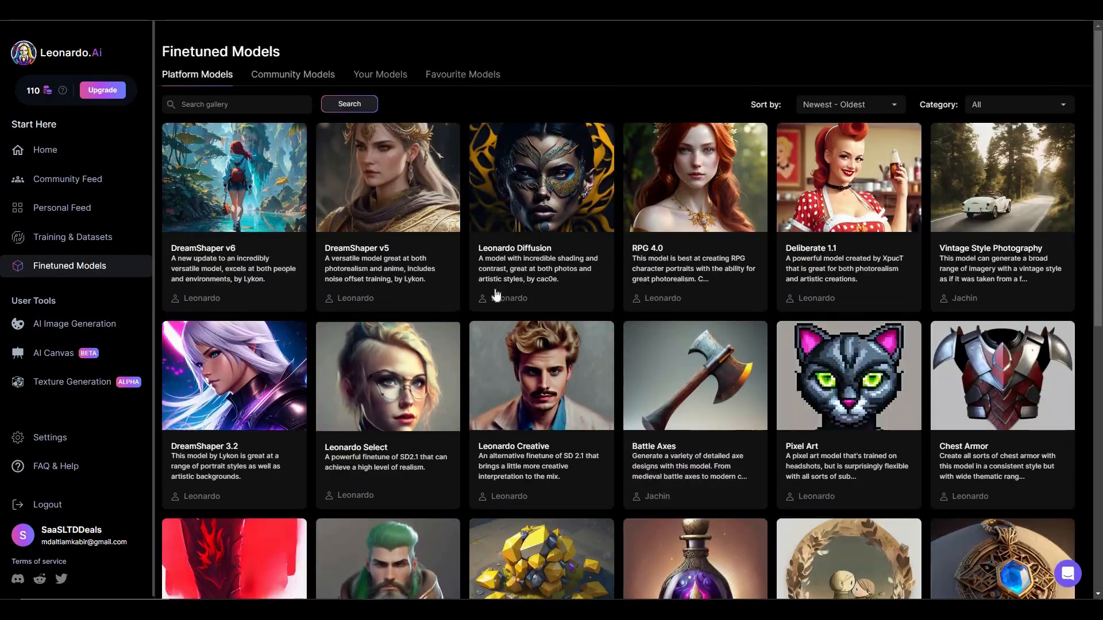
Look through the finetuned models shared by the community
click(293, 74)
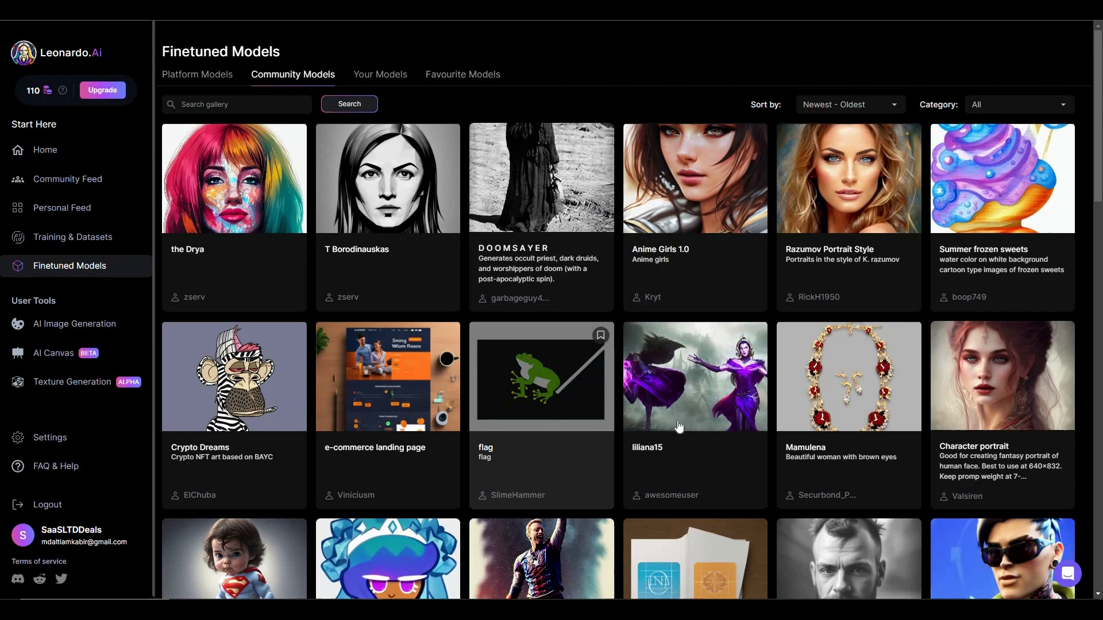
scroll(320, 416, down, 4)
scroll(320, 416, down, 6)
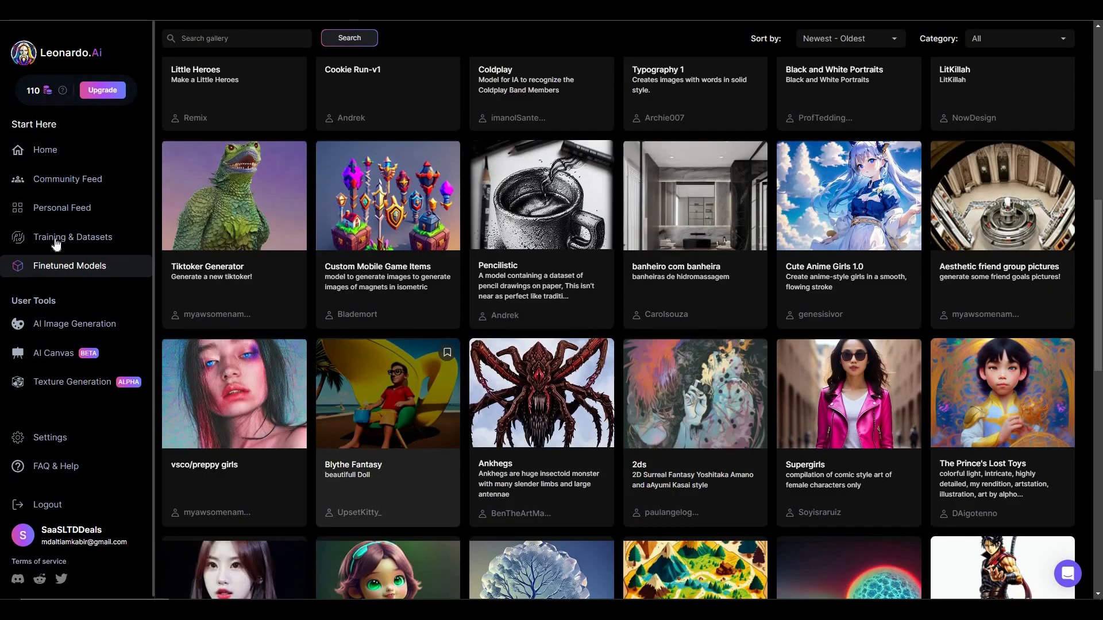
Create a new training dataset D2 and add the four gallery portraits of the dark-haired young man
click(57, 241)
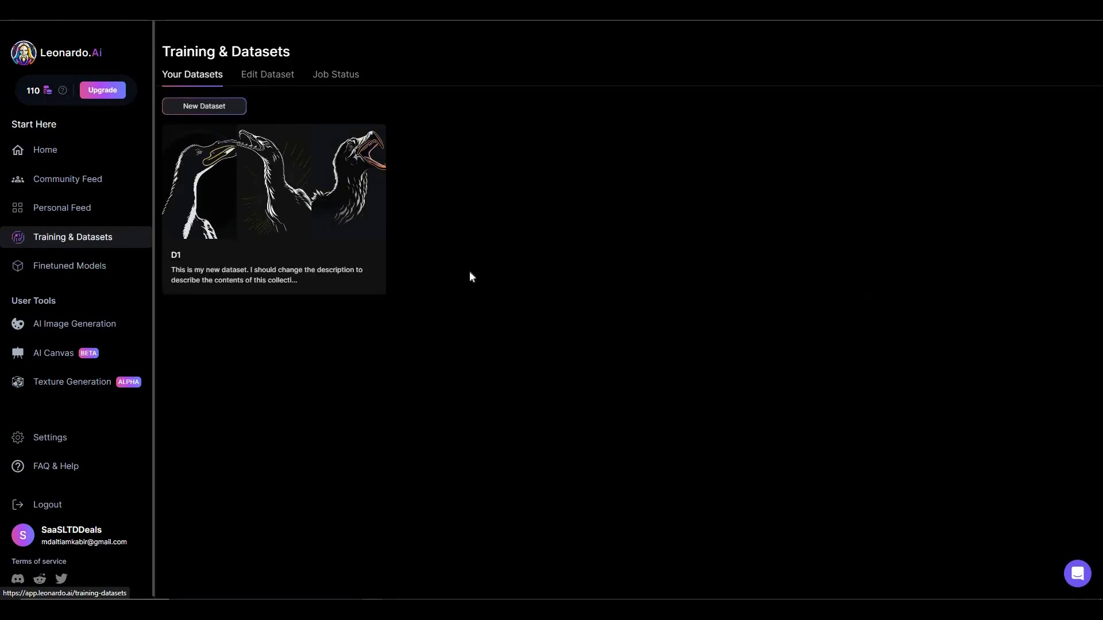
click(212, 108)
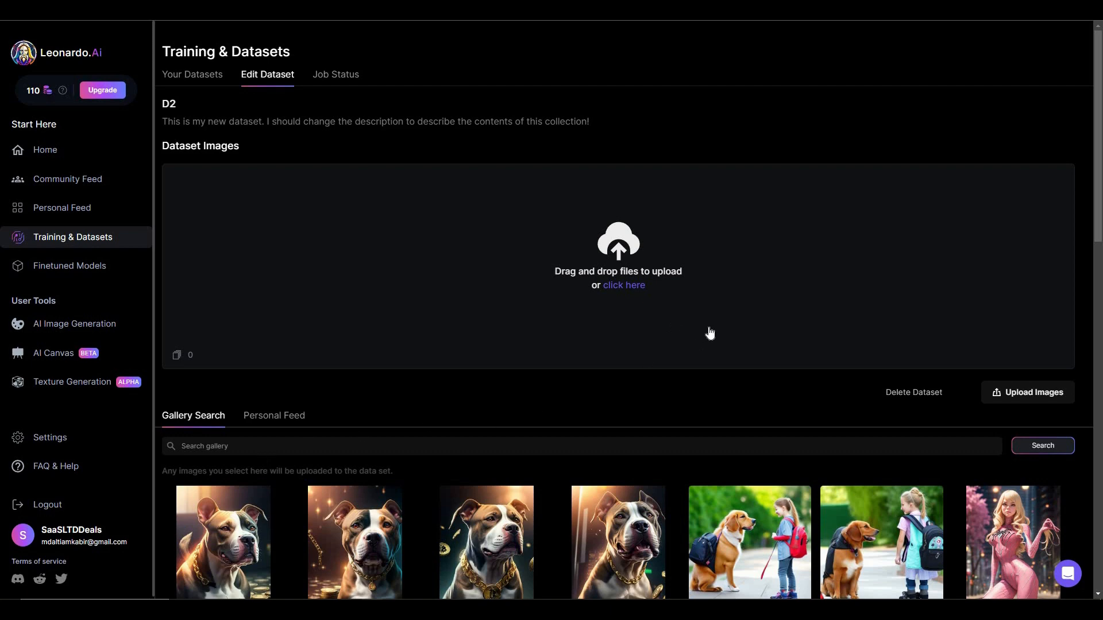
scroll(693, 348, down, 5)
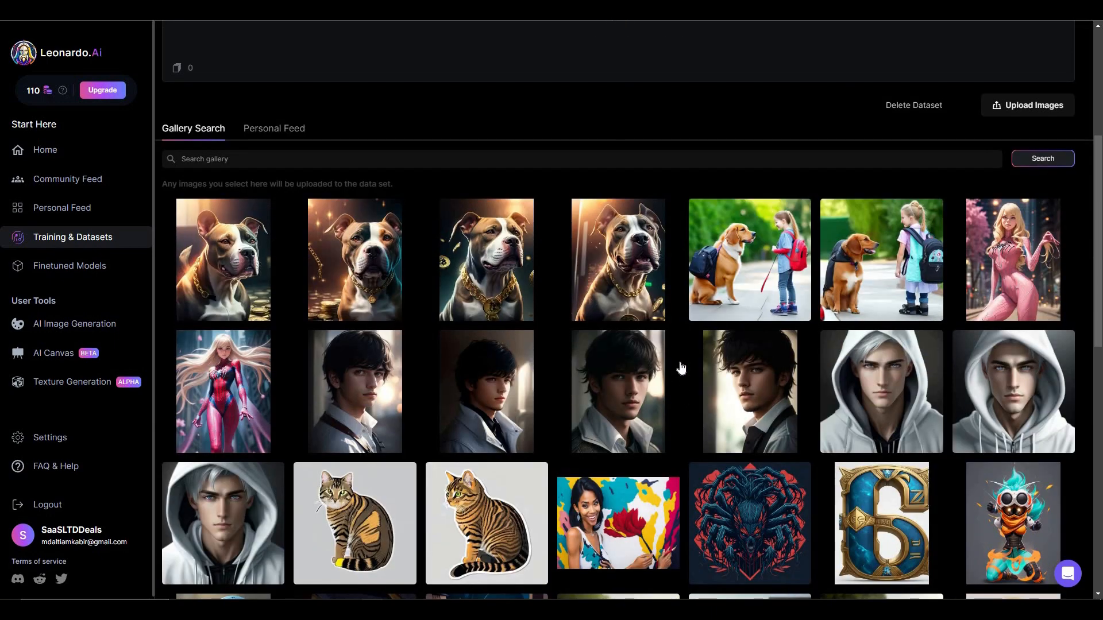
scroll(681, 367, down, 3)
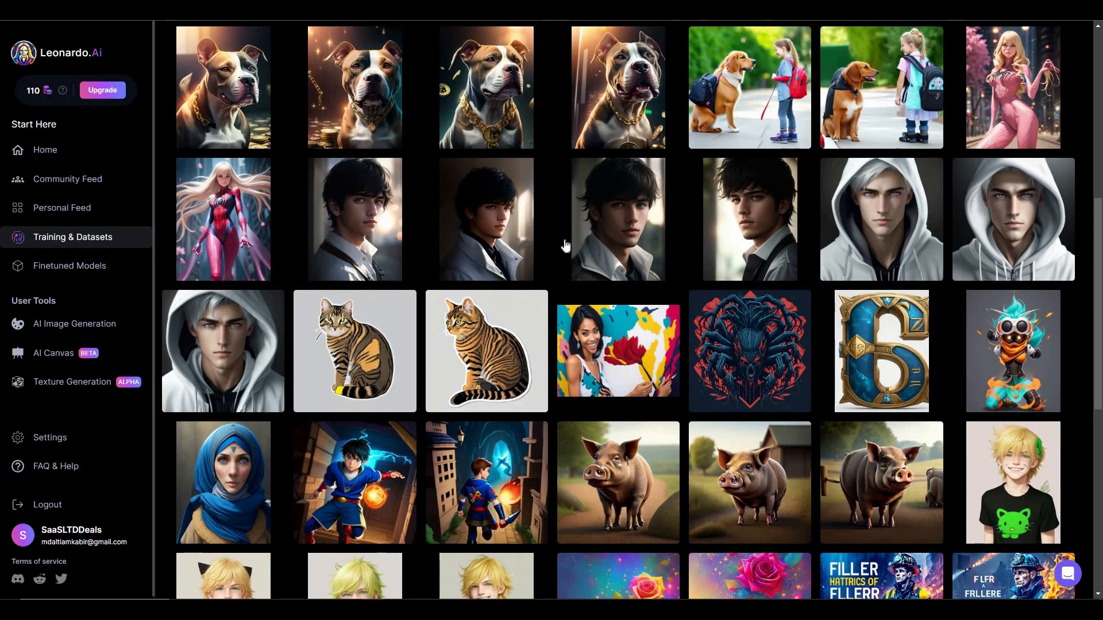
click(619, 238)
click(733, 241)
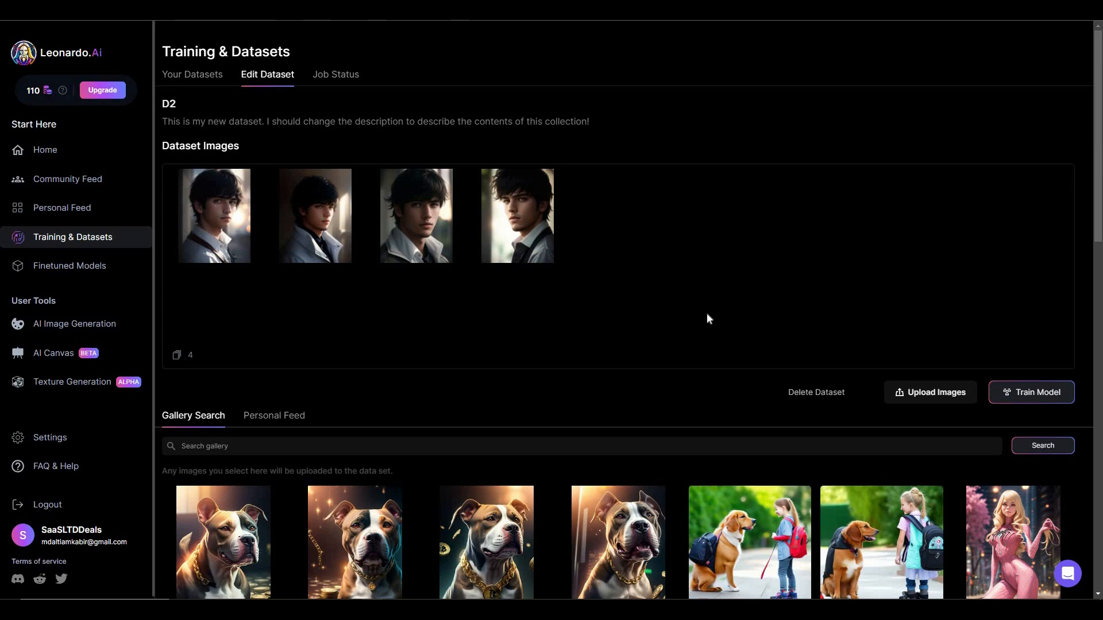
Start a model training setup for the dataset with the name D2, resolution 512×512 and category General
click(1024, 394)
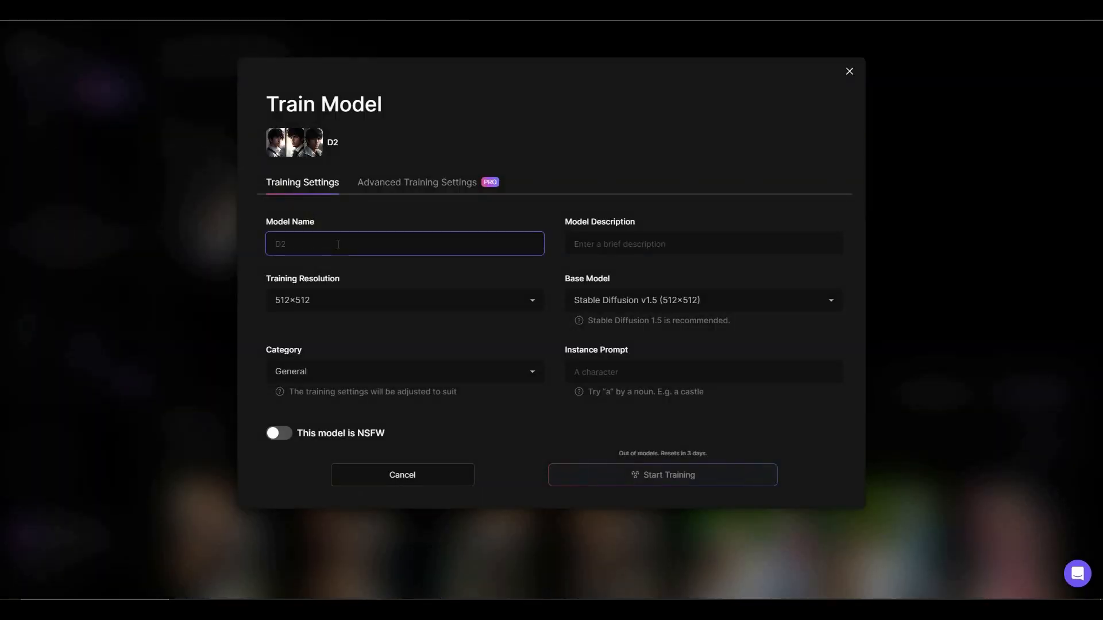
text(D2)
click(385, 306)
click(381, 390)
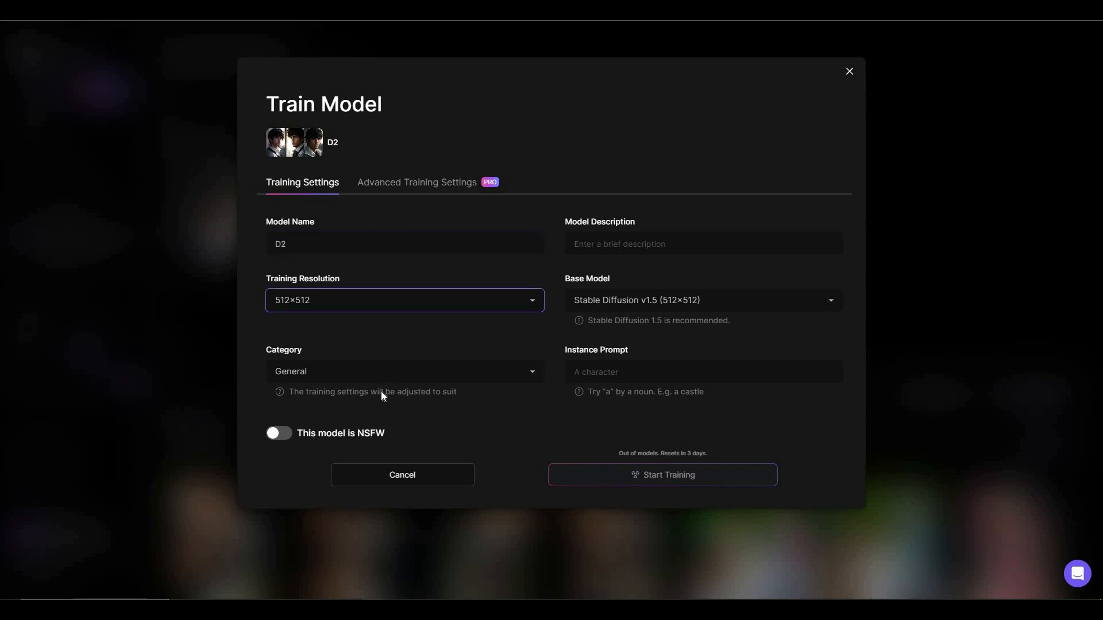
click(386, 375)
click(432, 322)
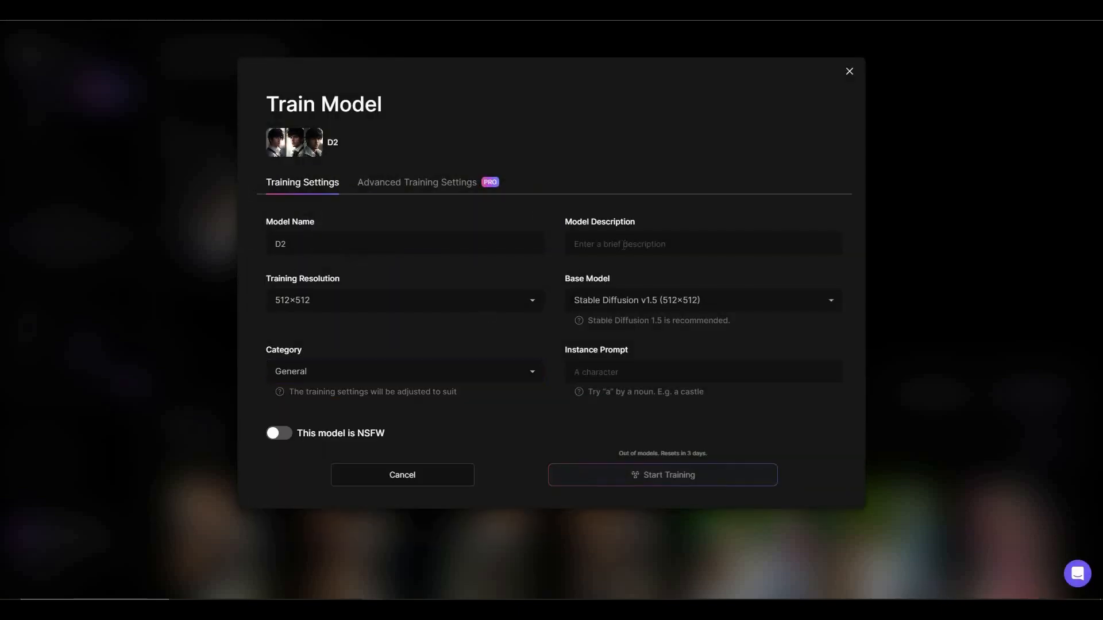
Choose Stable Diffusion v1.5 (512×512) as the base model and enter "a" as the instance prompt
click(652, 305)
key(Down)
key(Up)
key(Return)
click(589, 373)
text(a)
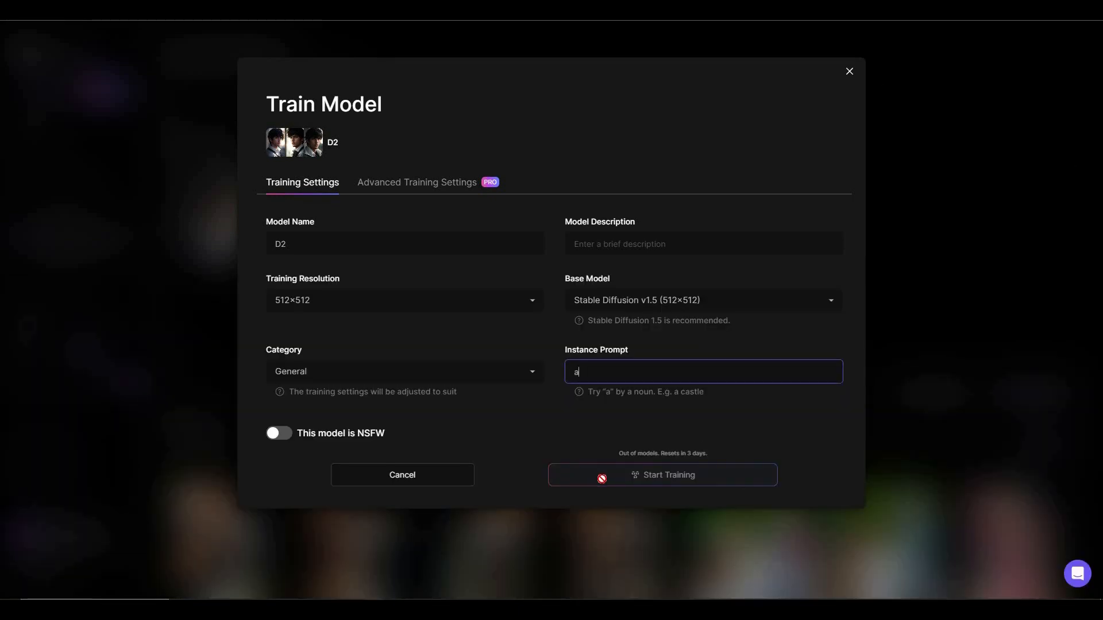
Close the model training setup without starting it and view the training job status
click(850, 75)
click(338, 76)
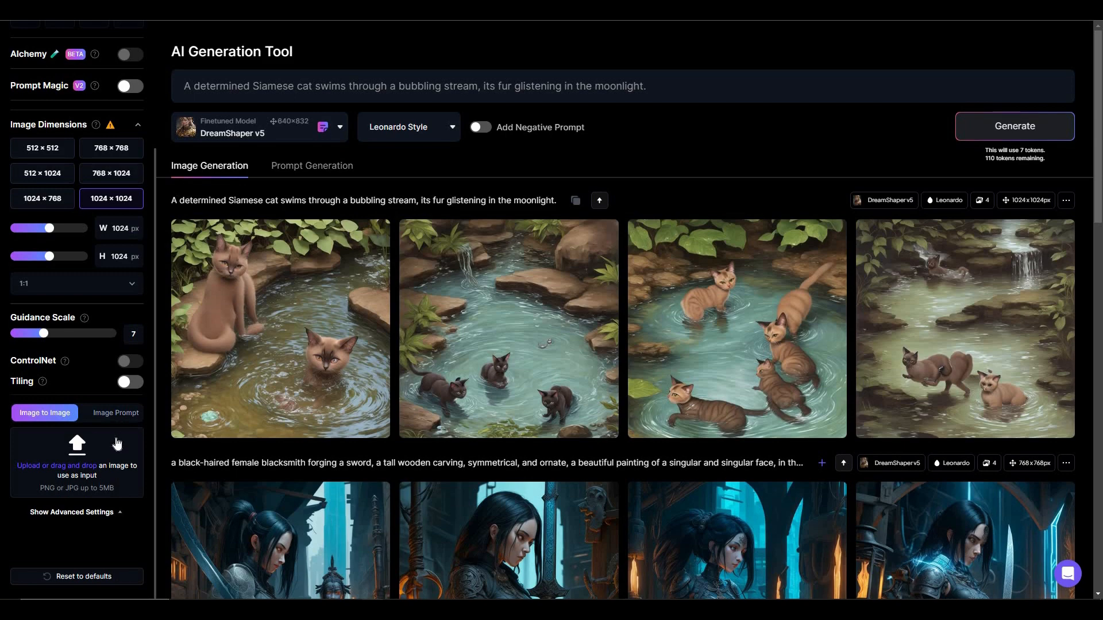
Switch the input image mode to Image Prompt
scroll(117, 441, down, 2)
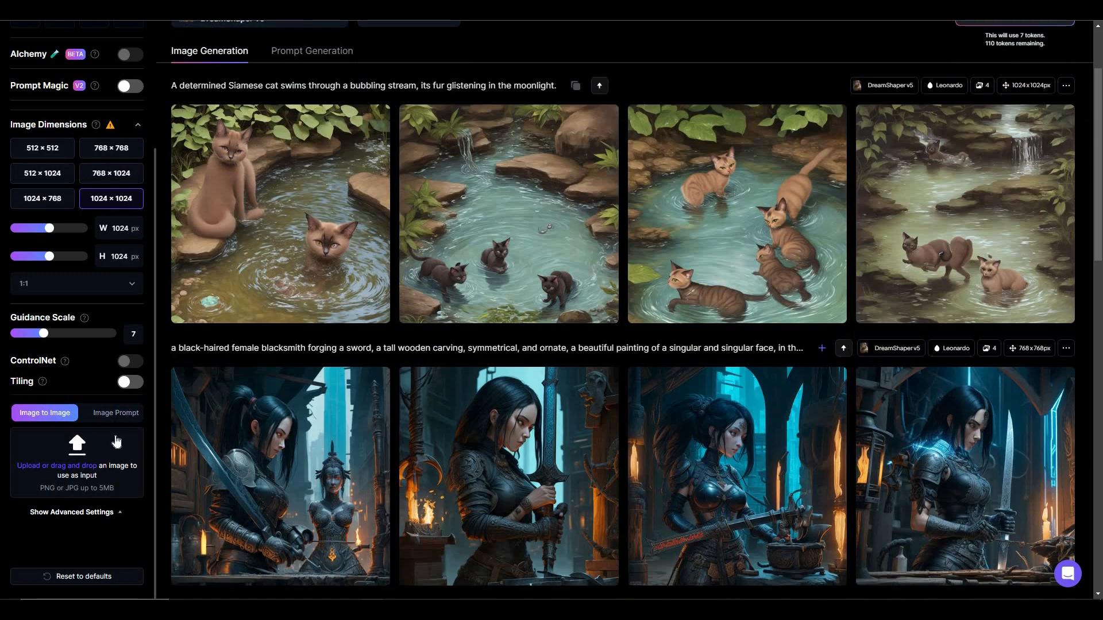
click(117, 413)
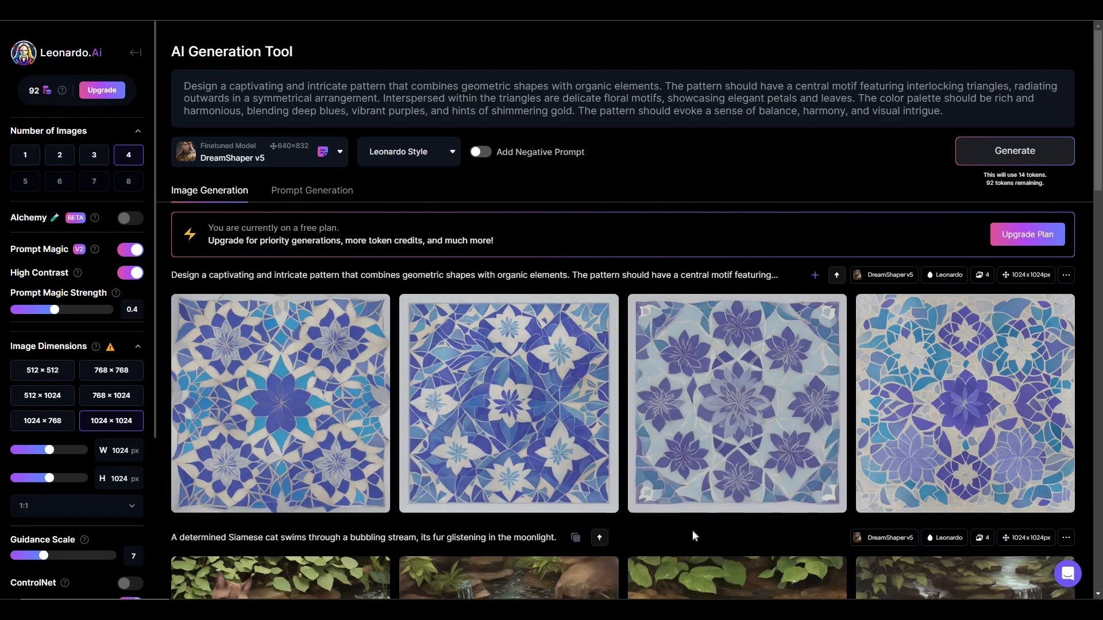
Replace the prompt with the mesmerizing nature-and-water pattern description of overlapping, sinuous waves, and generate the images with Tiling on
double_click(356, 99)
key(ctrl+a)
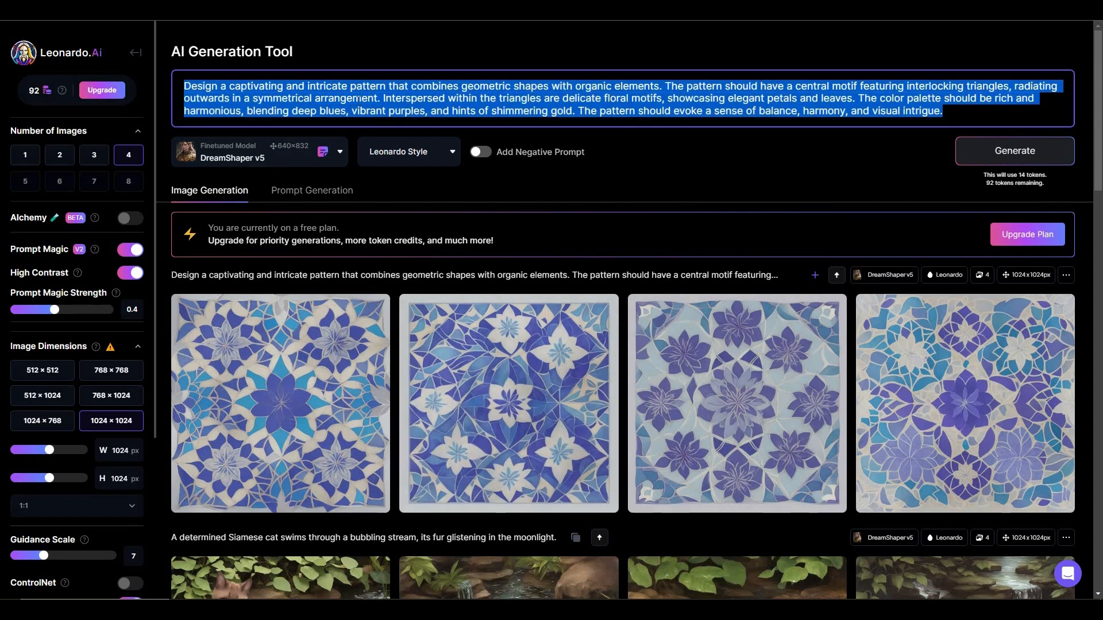
text(Create a mesmerizing pattern inspired by the beauty of nature and the playfulness of water. The pattern should be composed of overlapping, sinuous waves in varying sizes and colors, reminiscent of gentle ripples on a tranquil pond. Interspersed within the waves are shimmering droplets, capturing the essence of water in motion. The color palette should be serene and refreshing, featuring shades of blues and greens, with occasional splashes of vibrant aqua or soft pastels. The pattern should evoke a sense of calmness, fluidity, and a touch of whimsy.)
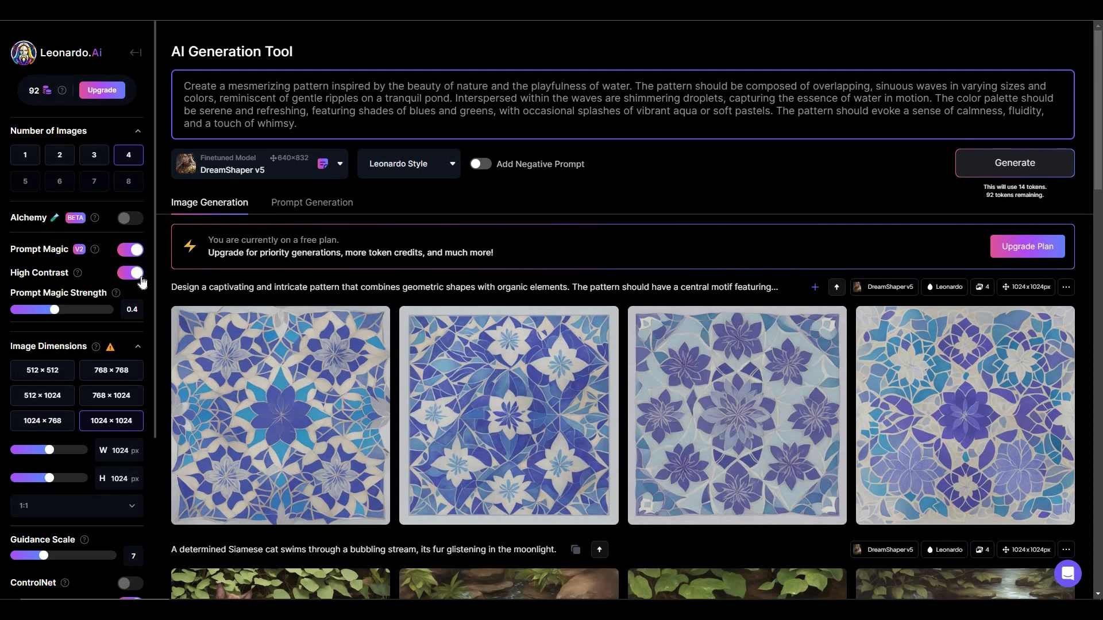
scroll(129, 310, down, 2)
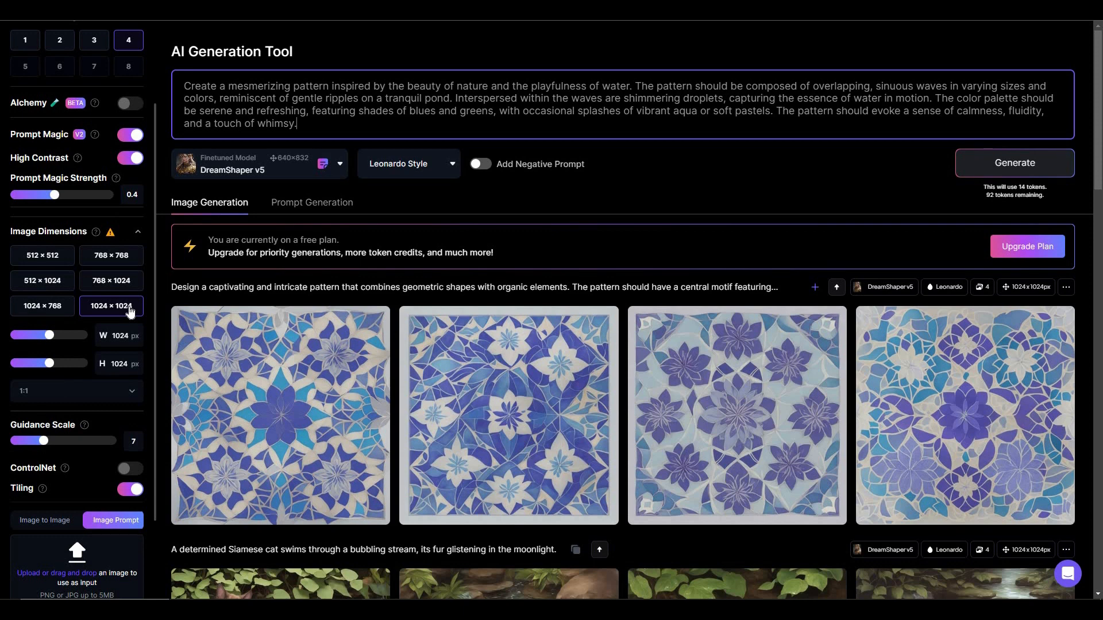
scroll(104, 396, down, 2)
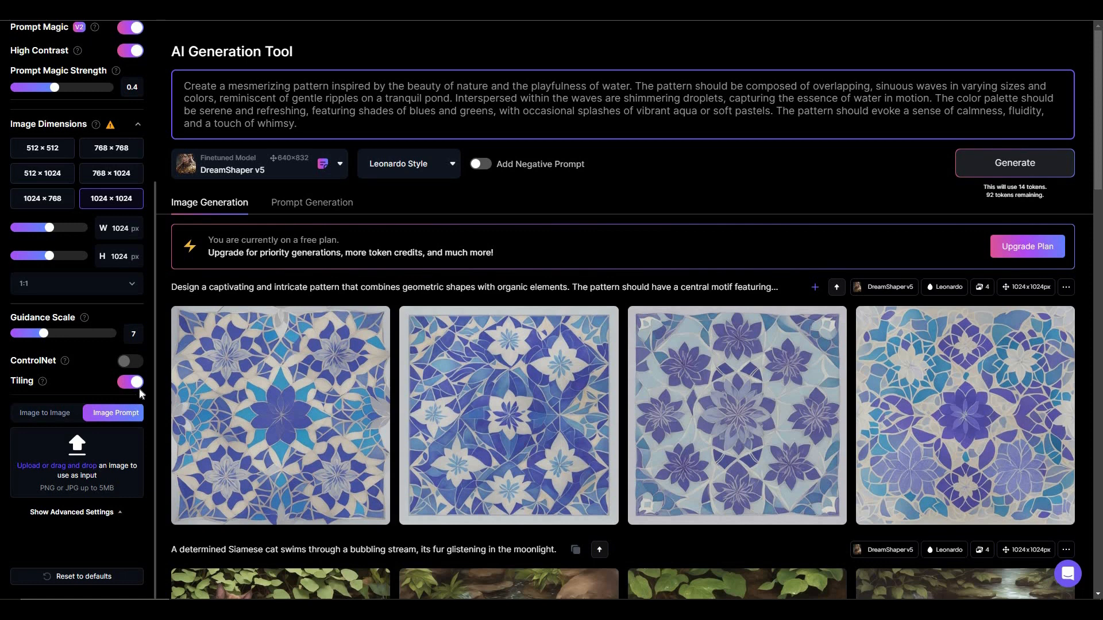
click(1040, 168)
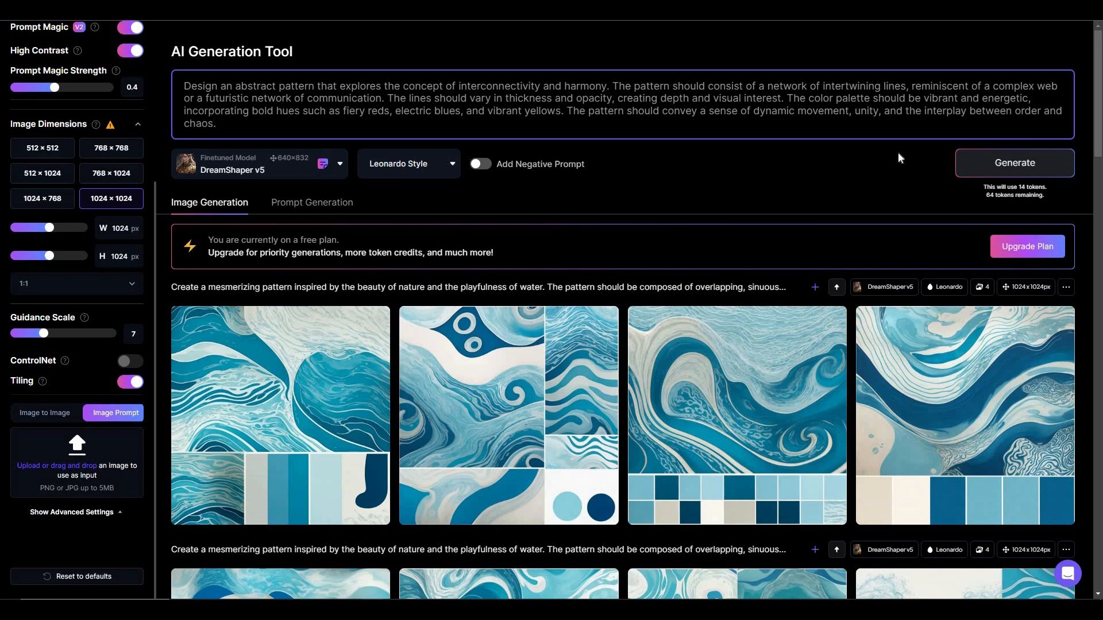
Generate images from the abstract interconnectivity and harmony prompt, and open the red and blue pattern with yellow lines at full size
click(1014, 163)
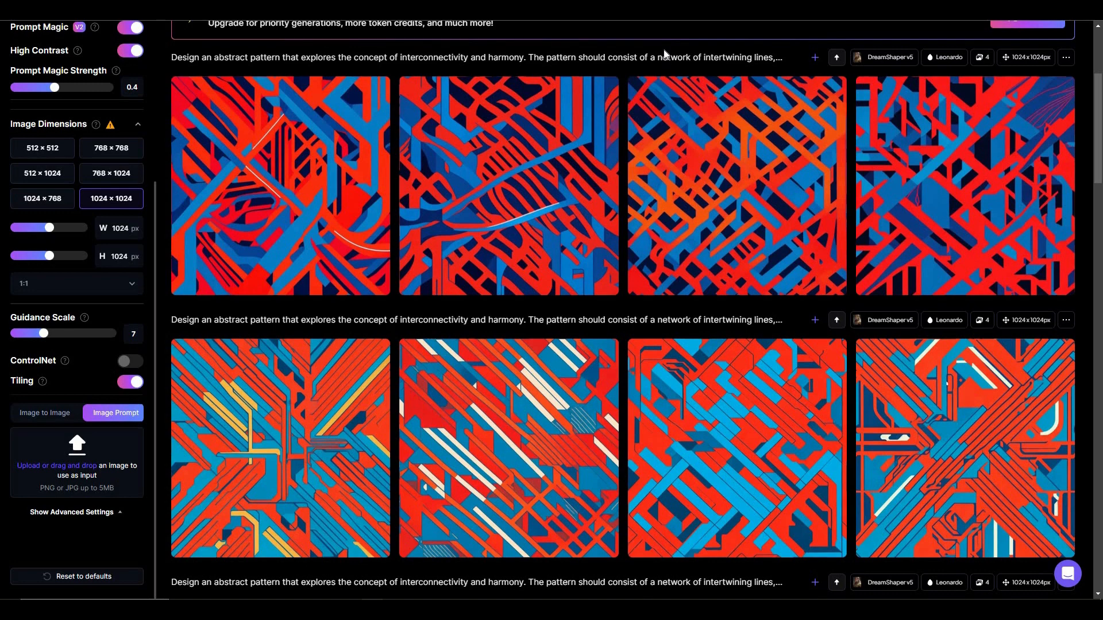
mouse_move(344, 445)
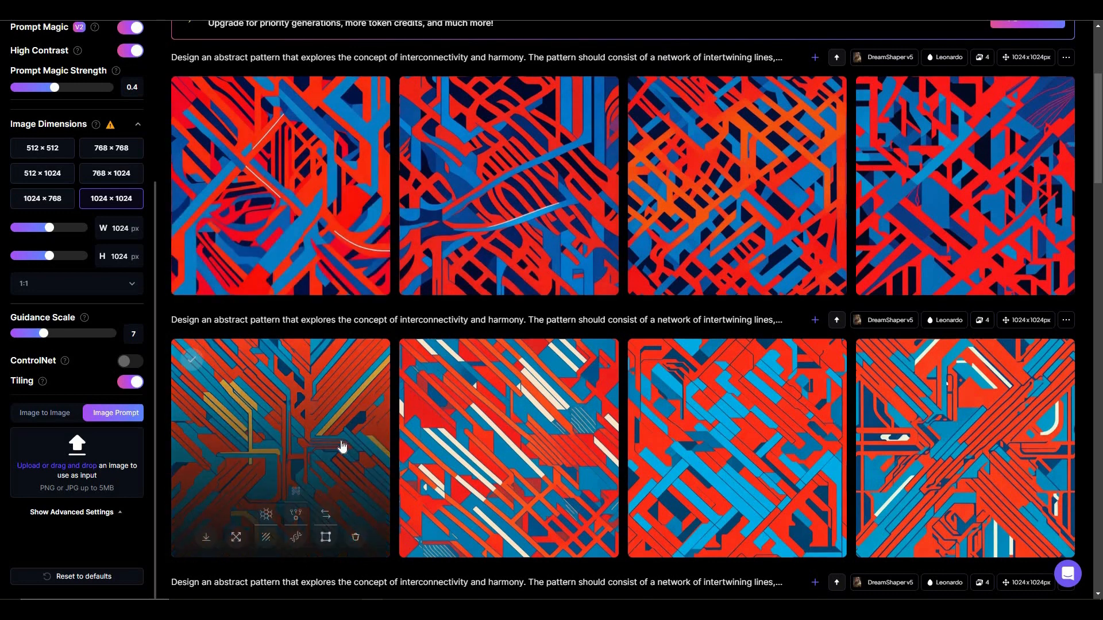
click(328, 441)
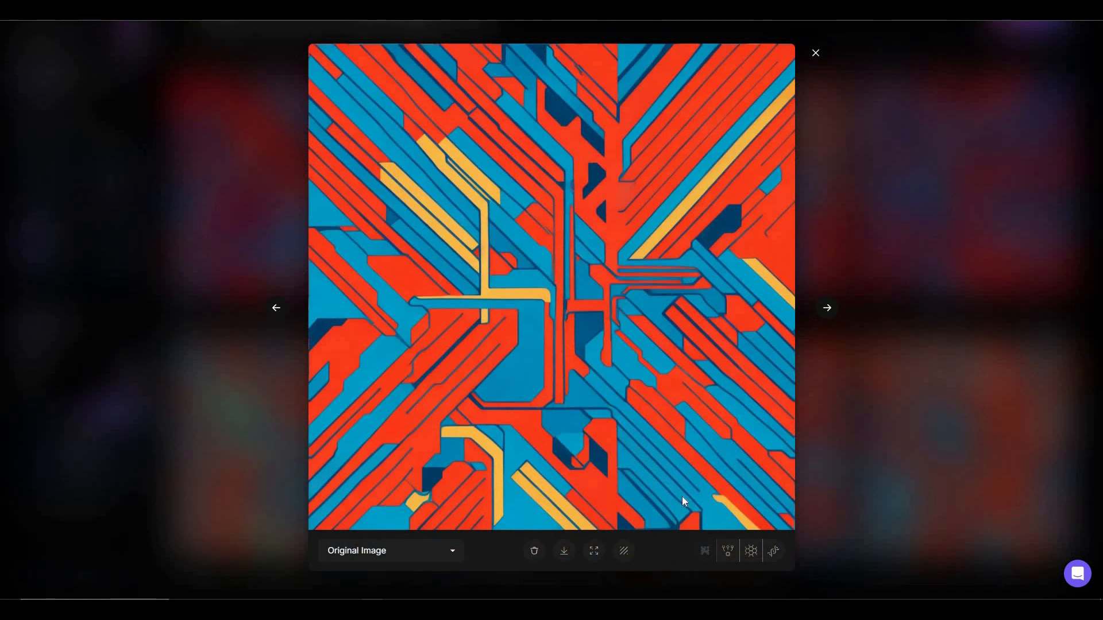
Create an HD Crisp upscale of the opened pattern and download it
click(773, 553)
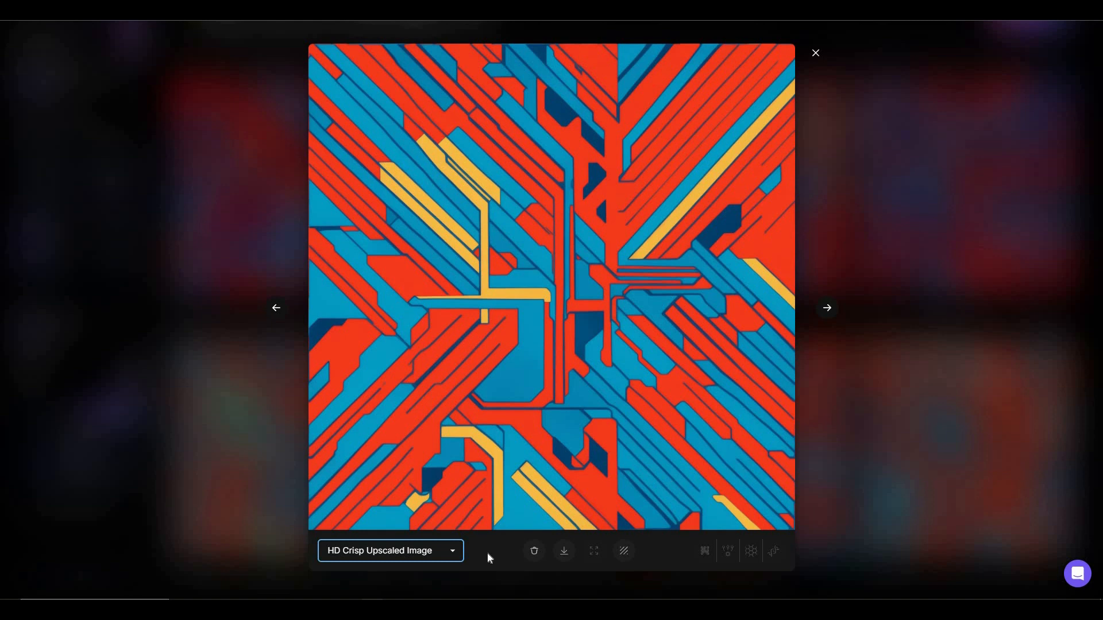
click(564, 551)
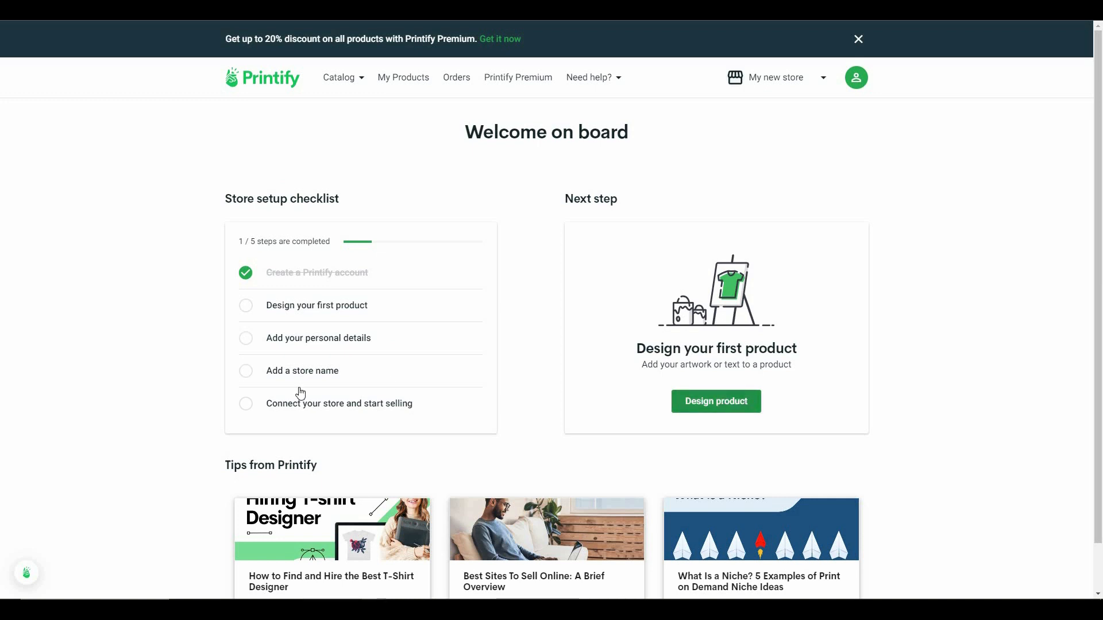
Switch to Printify and start designing the Matte Canvas, Stretched, 0.75" from the catalog's Eco-friendly products with Jondo as provider
click(717, 401)
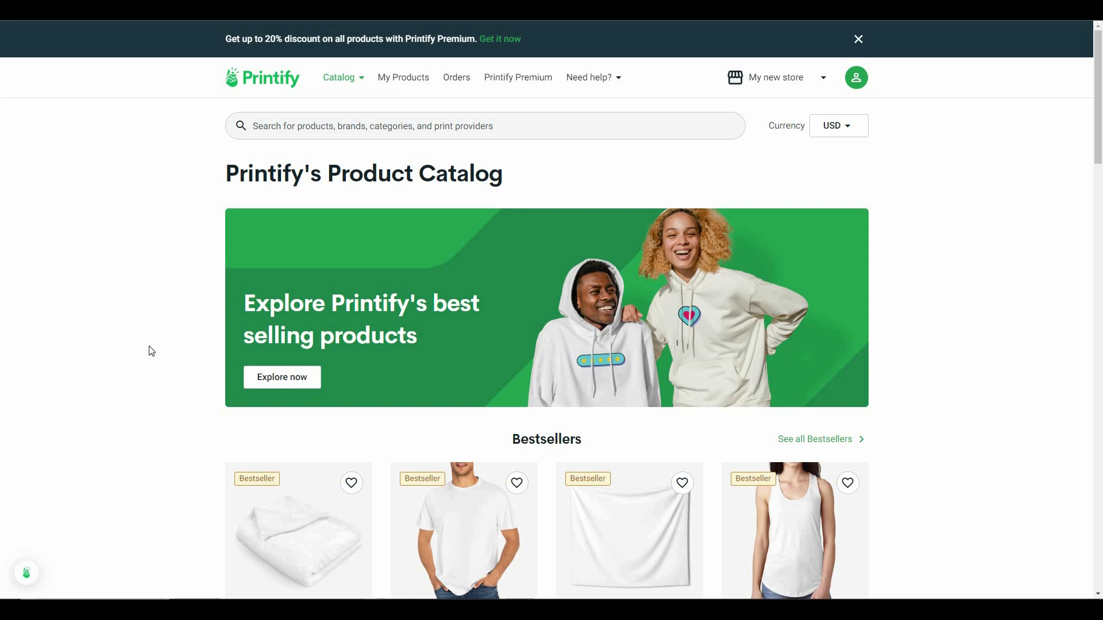
scroll(172, 373, down, 3)
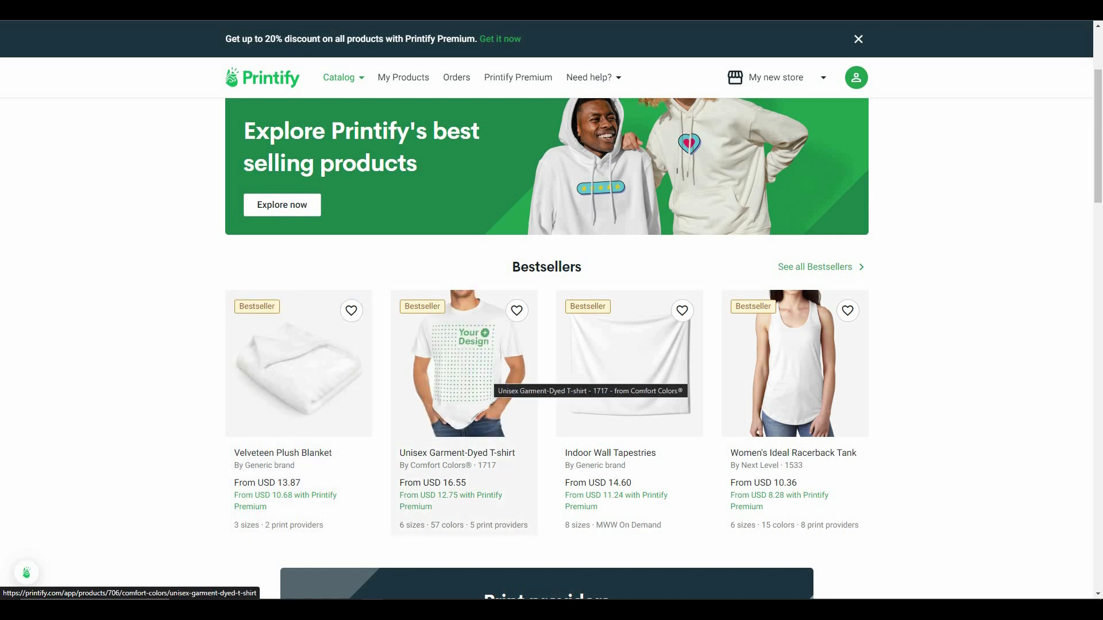
scroll(489, 380, down, 9)
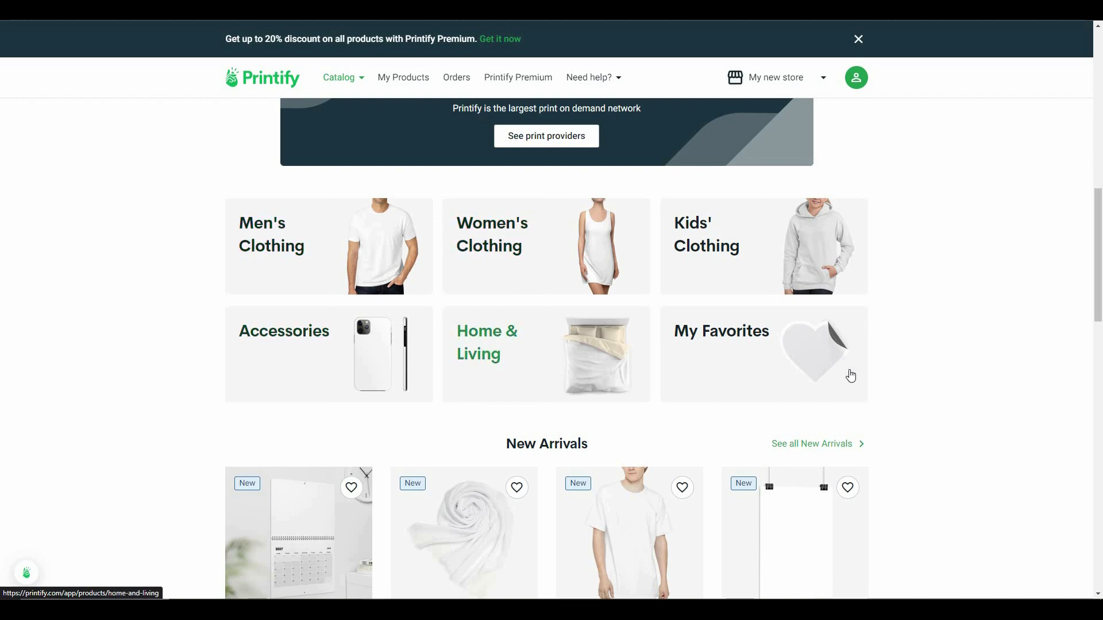
scroll(408, 452, down, 10)
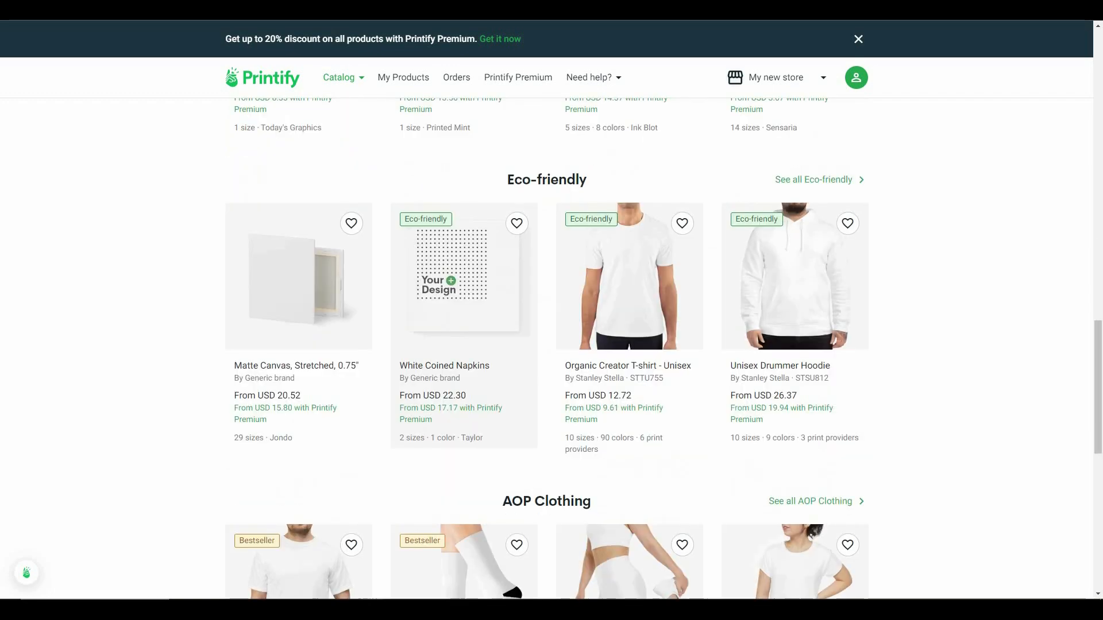
click(333, 304)
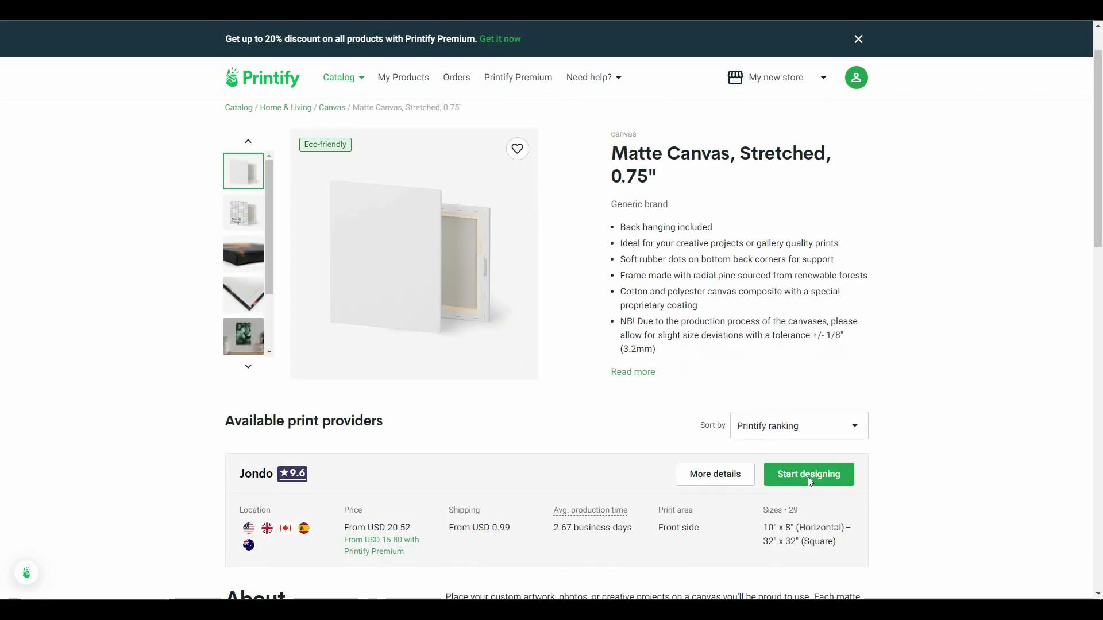
click(807, 474)
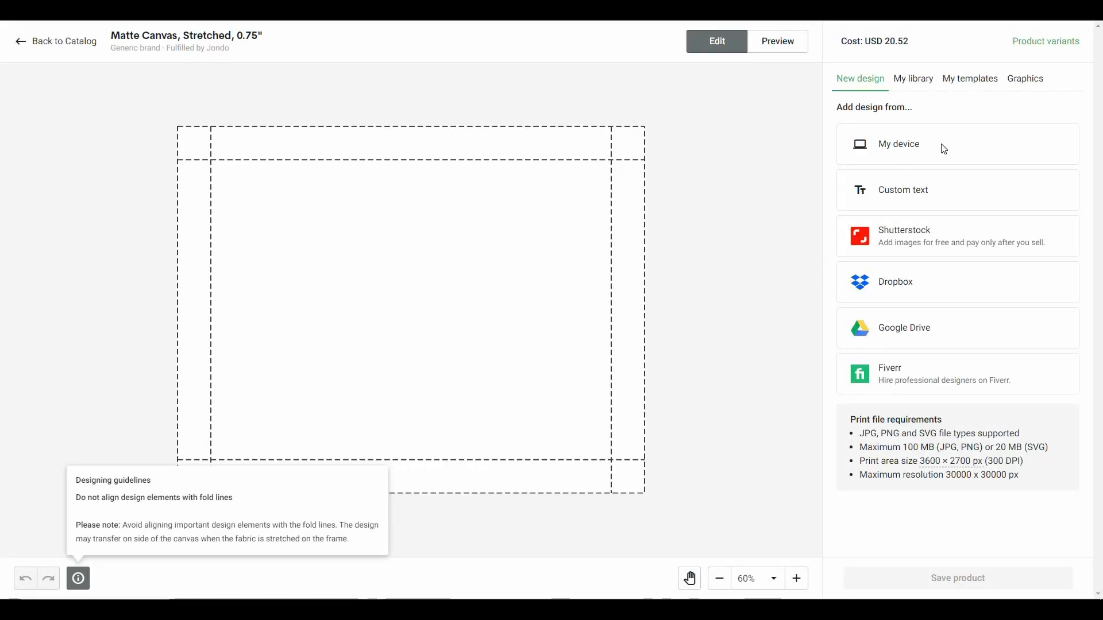
Add the abstract pattern image from the device to the canvas, enable Create pattern and Print on sides, and save the product
click(887, 150)
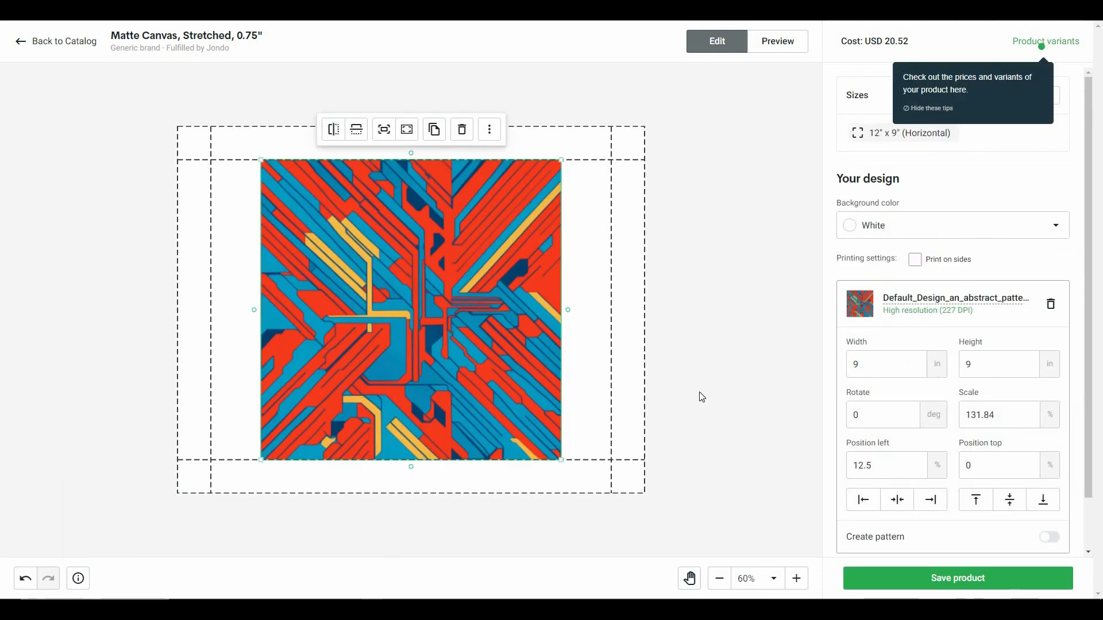
click(1050, 537)
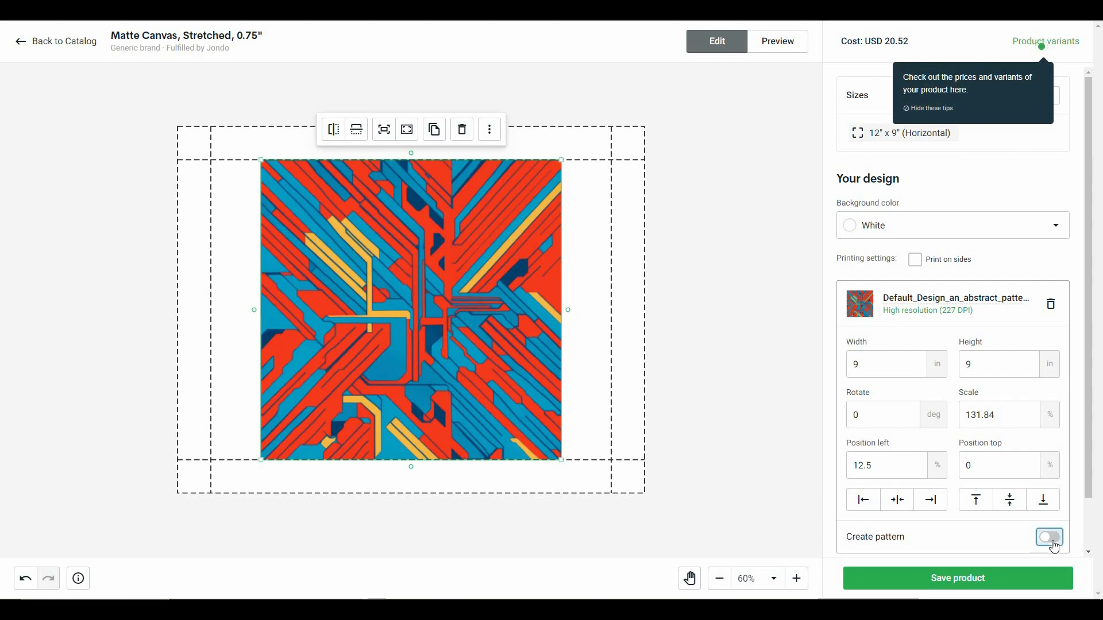
click(916, 261)
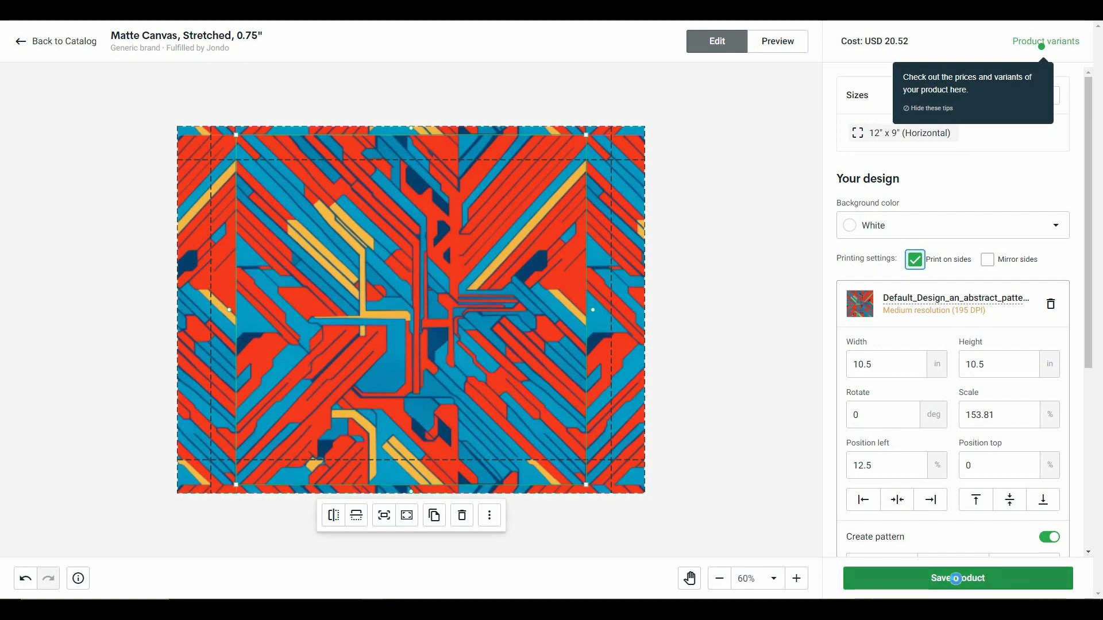
click(936, 581)
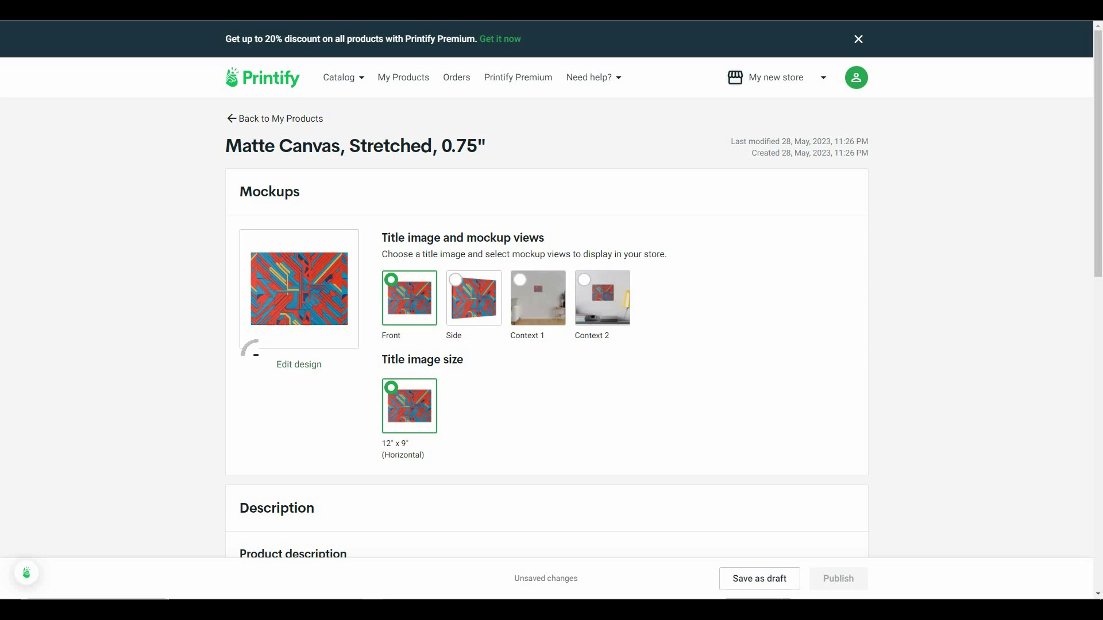
Inspect enlarged Front, Side and Context 2 mockups of the canvas, and select Context 2 as the title image
click(248, 347)
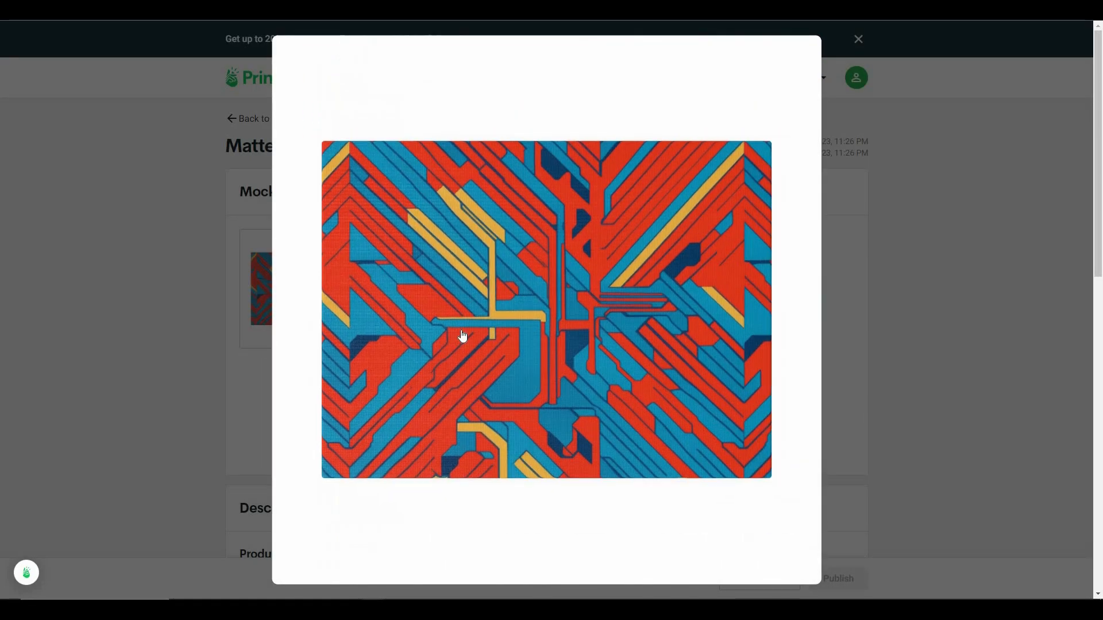
click(463, 337)
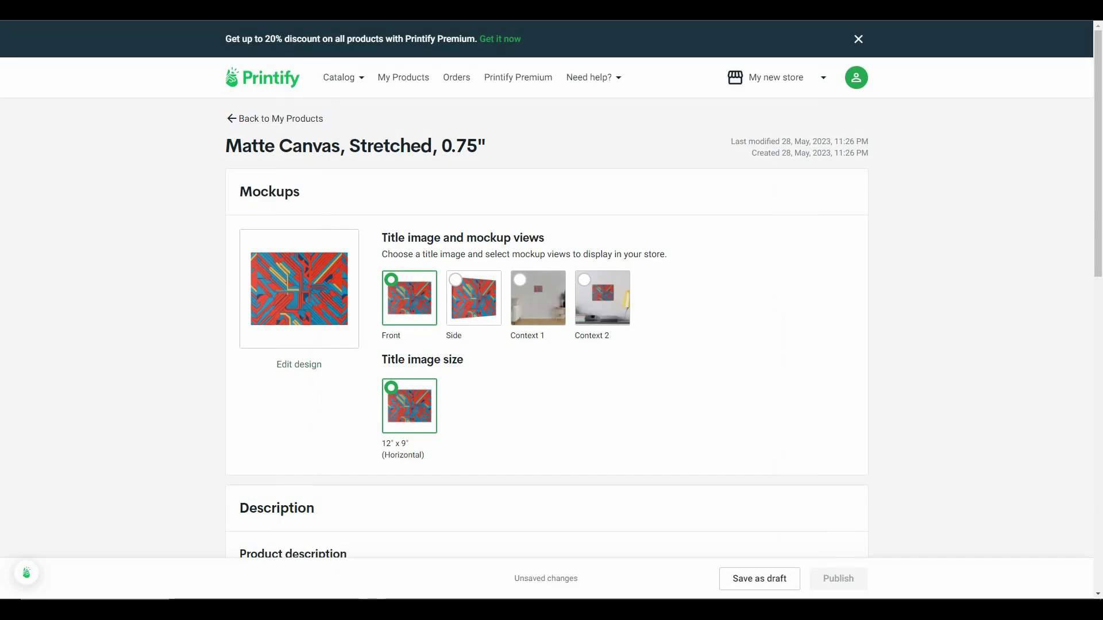
click(474, 315)
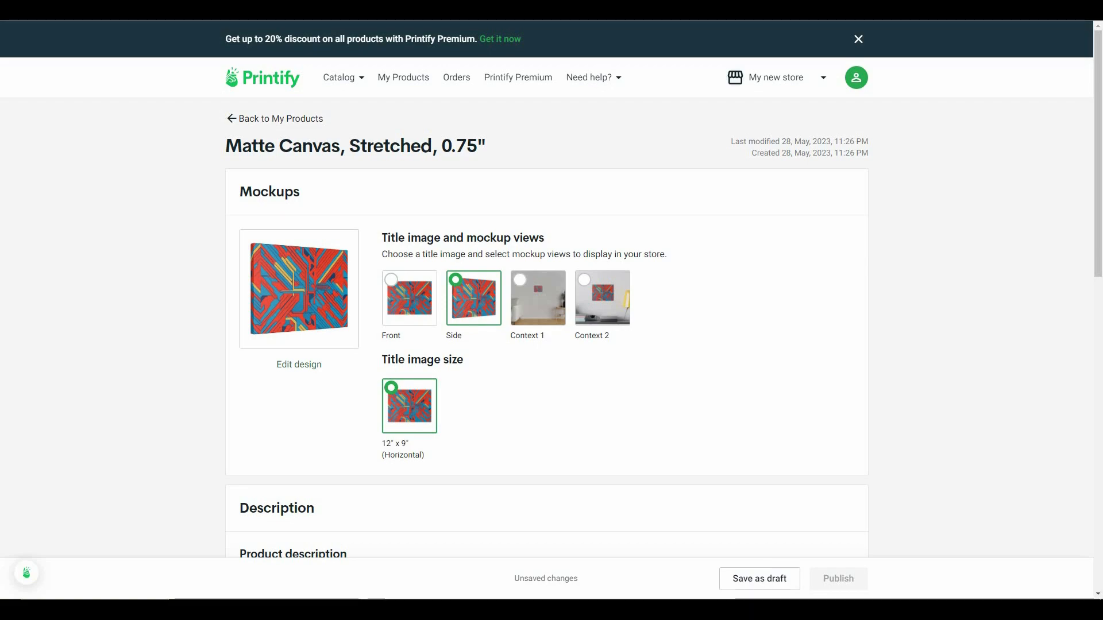
click(300, 312)
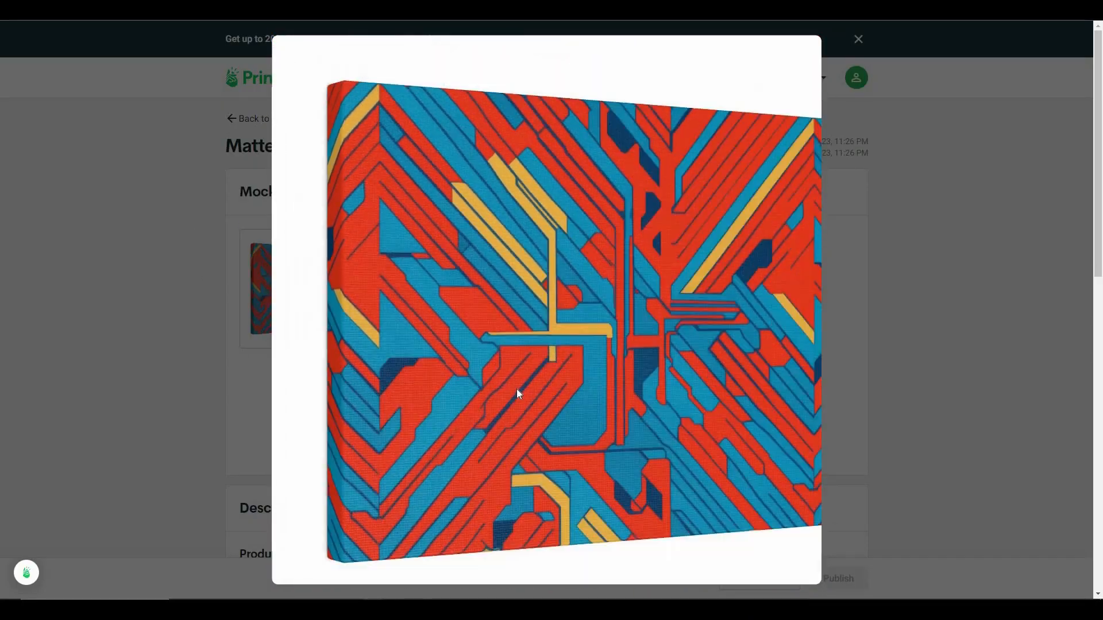
click(516, 388)
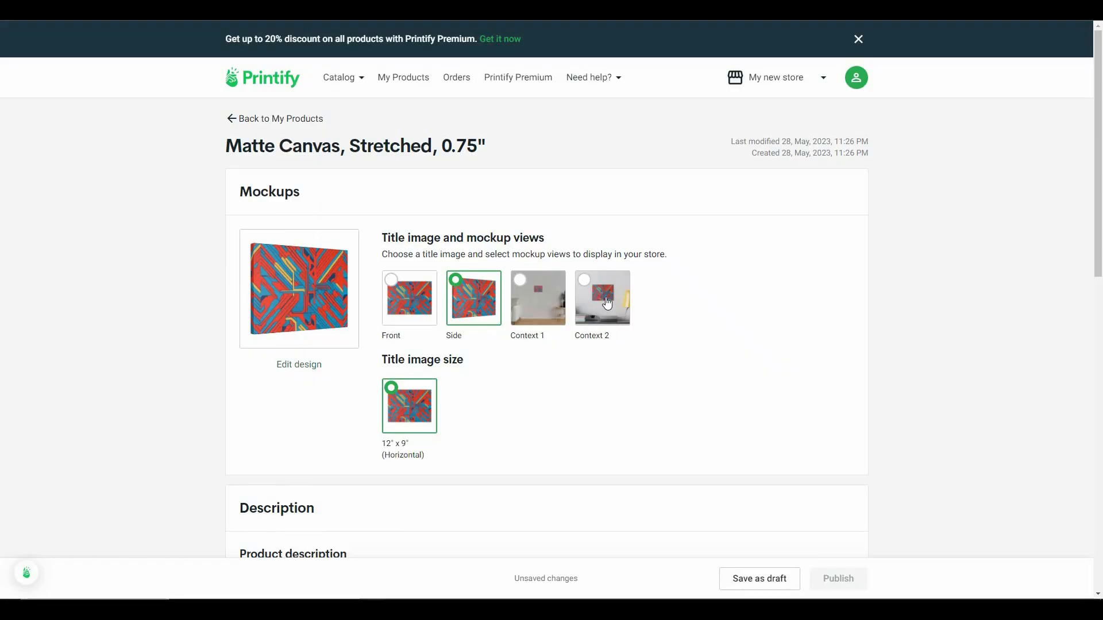
click(607, 304)
click(300, 305)
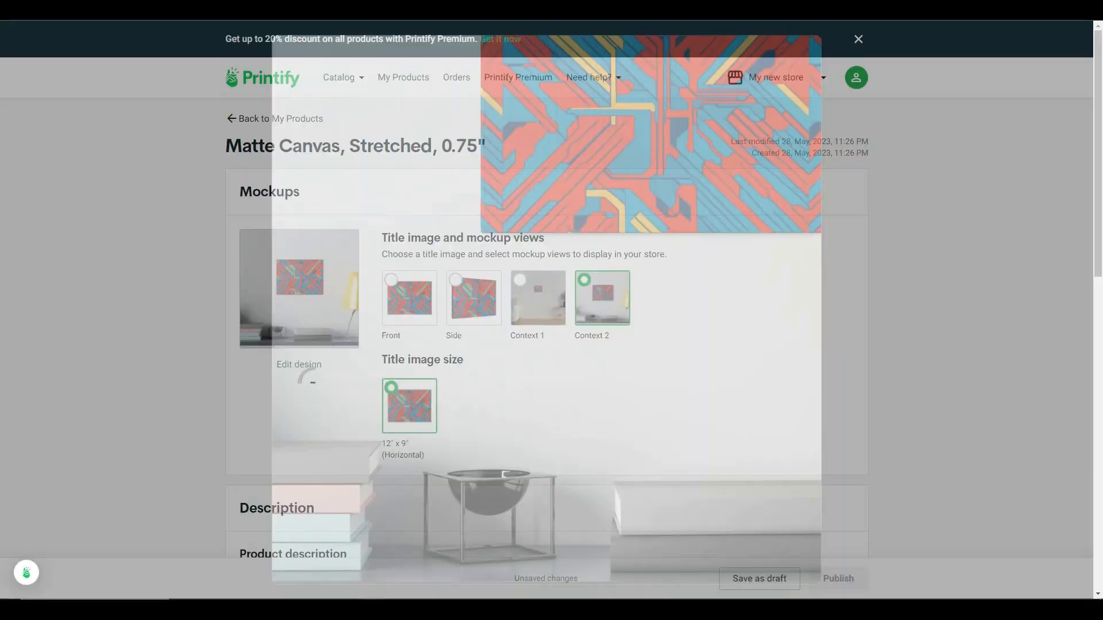
click(328, 473)
Review the canvas product's description, variant pricing and publishing settings
scroll(379, 352, down, 5)
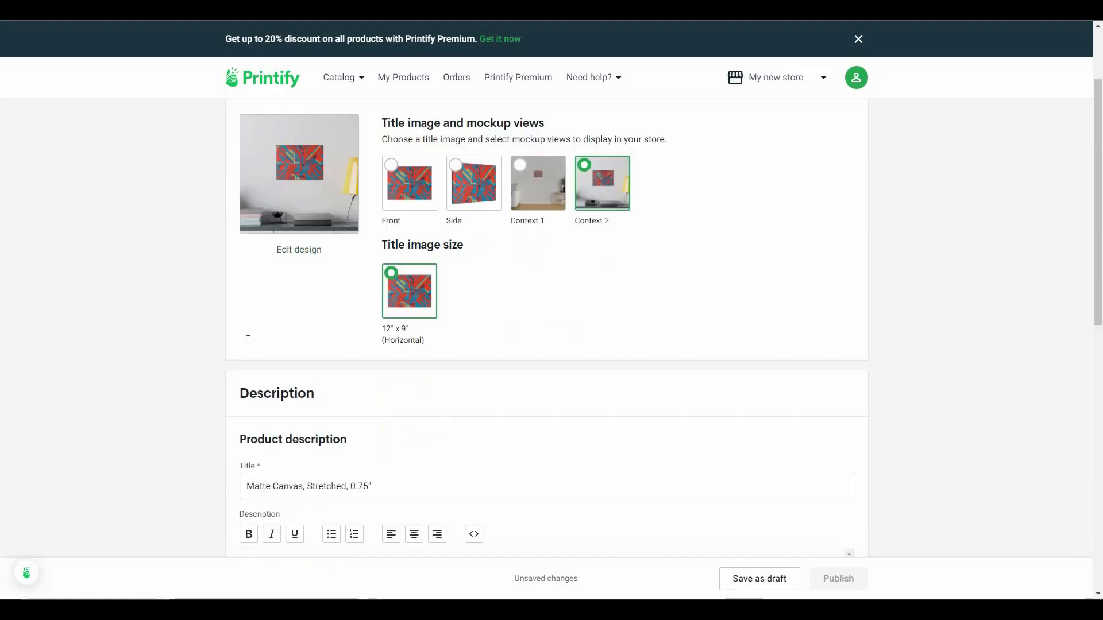
scroll(312, 337, down, 7)
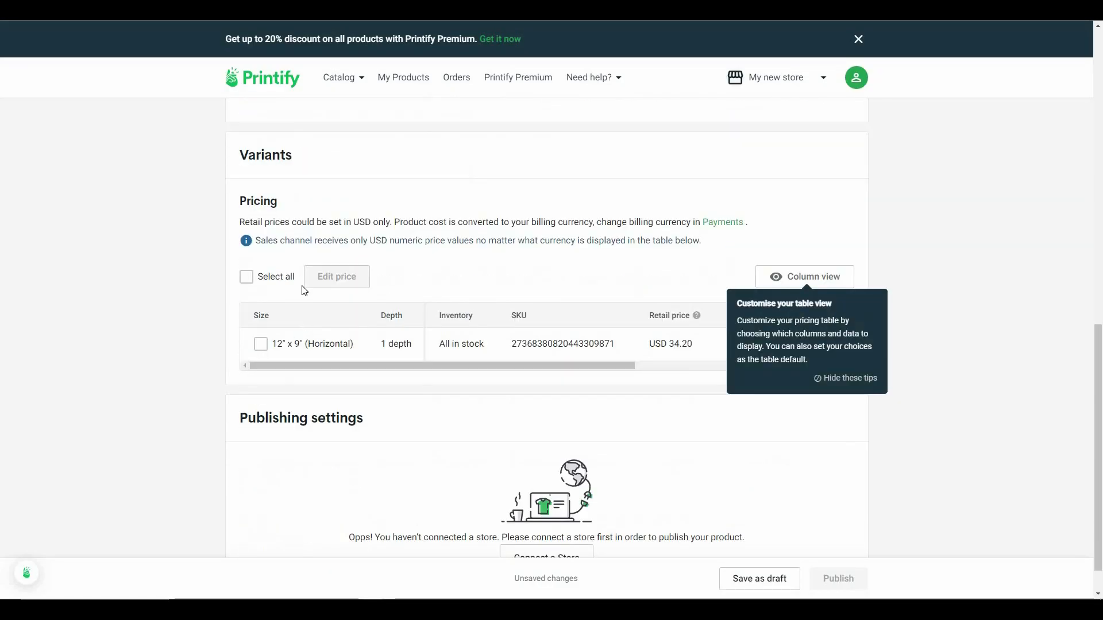
scroll(221, 410, down, 1)
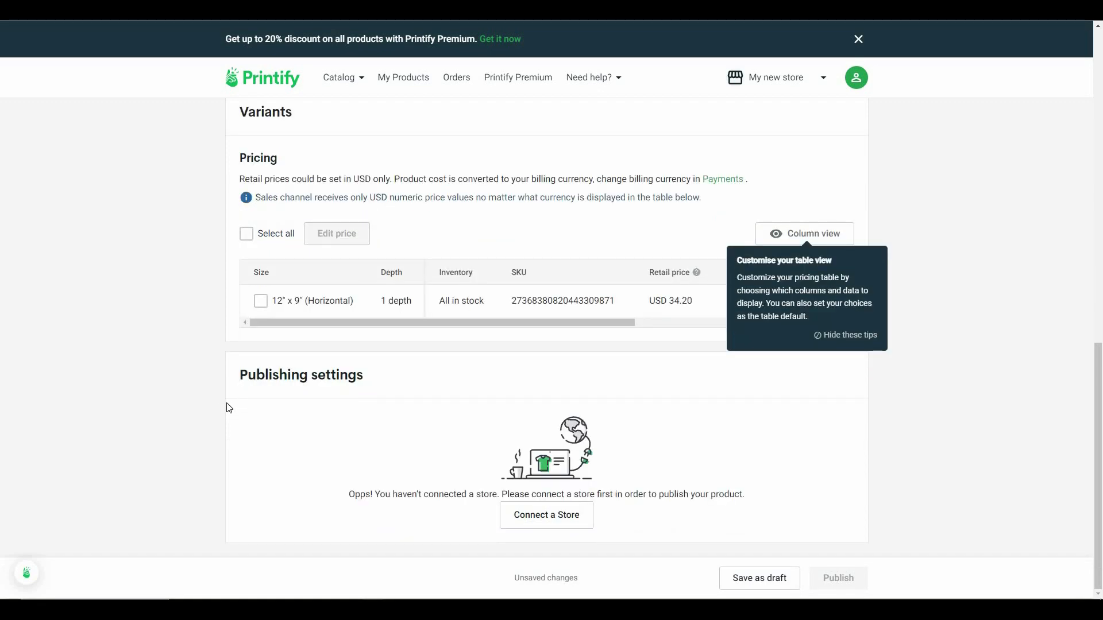
scroll(228, 408, up, 13)
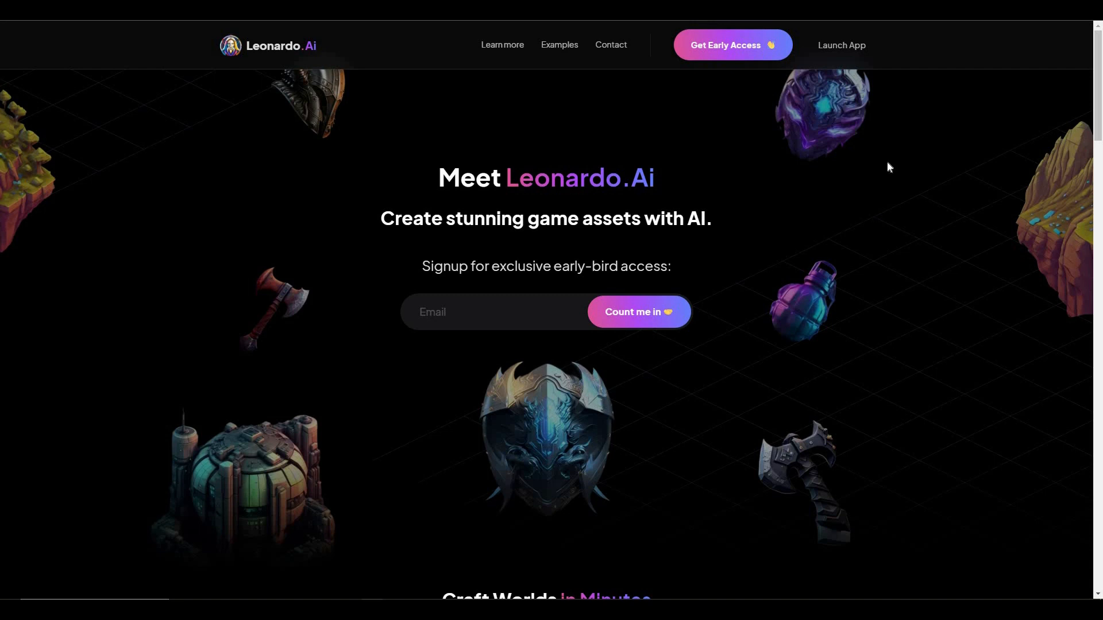
scroll(868, 276, down, 2)
scroll(844, 393, up, 2)
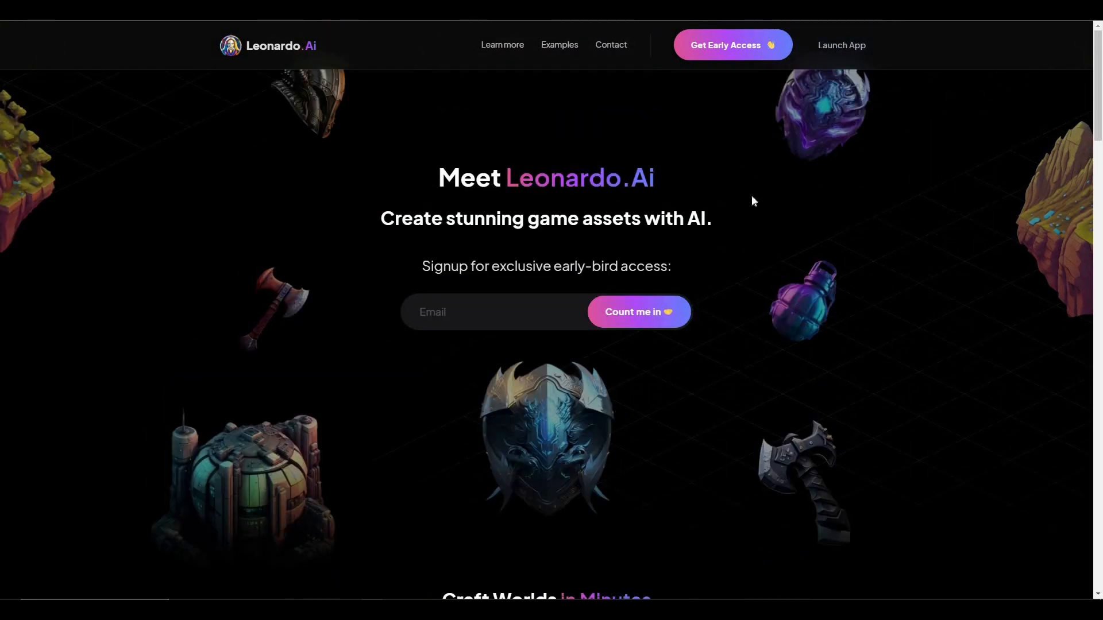